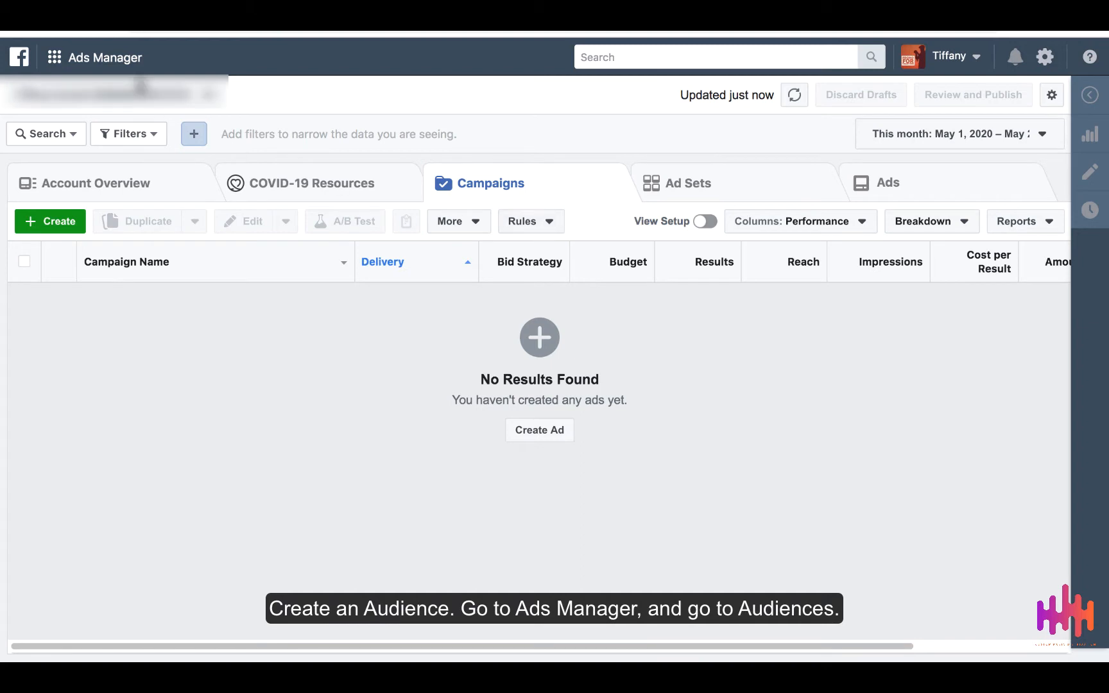
Open Audiences and start creating a custom audience that uses Video as its Facebook source.
{"action": "left_click", "coordinate": [105, 62]}
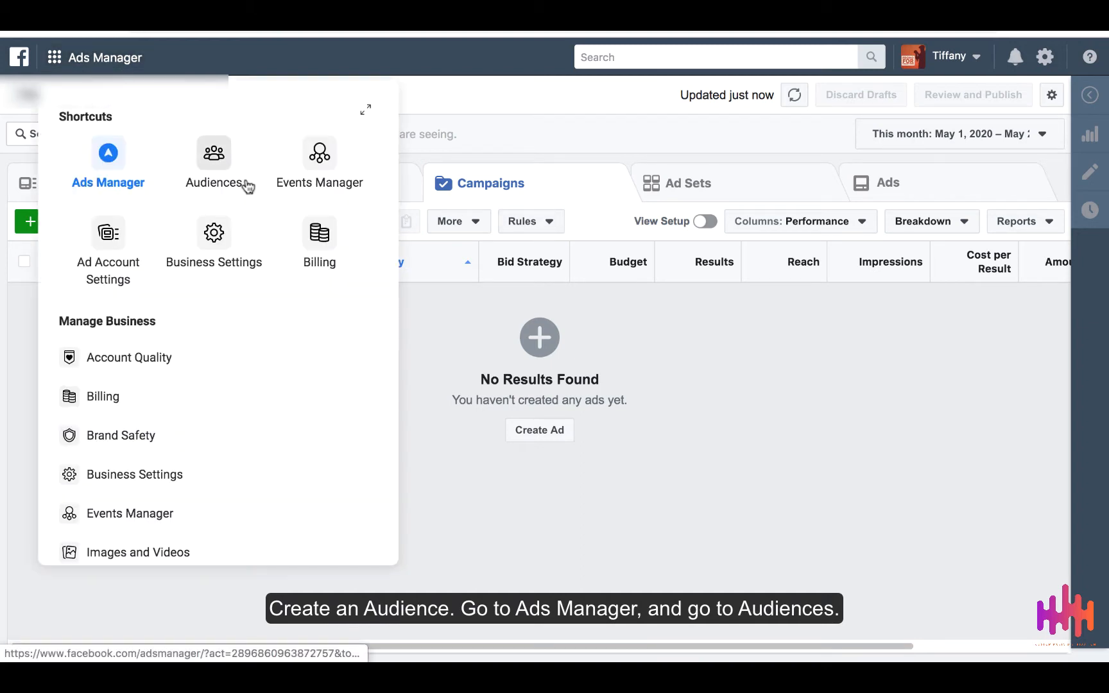
{"action": "left_click", "coordinate": [221, 170]}
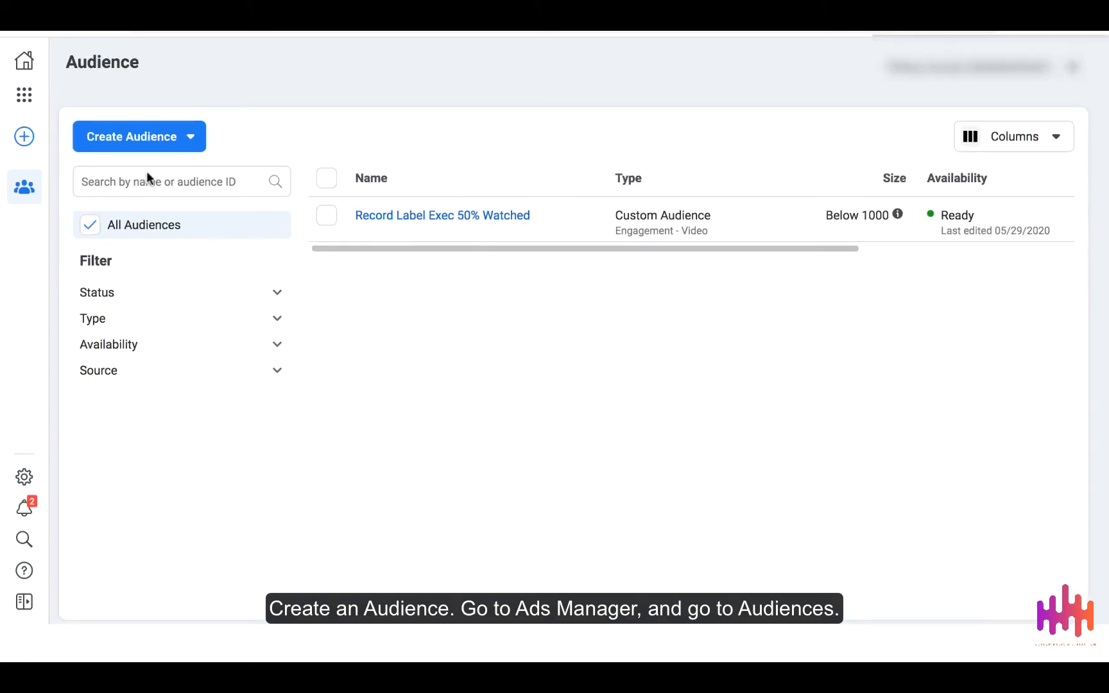
{"action": "left_click", "coordinate": [164, 147]}
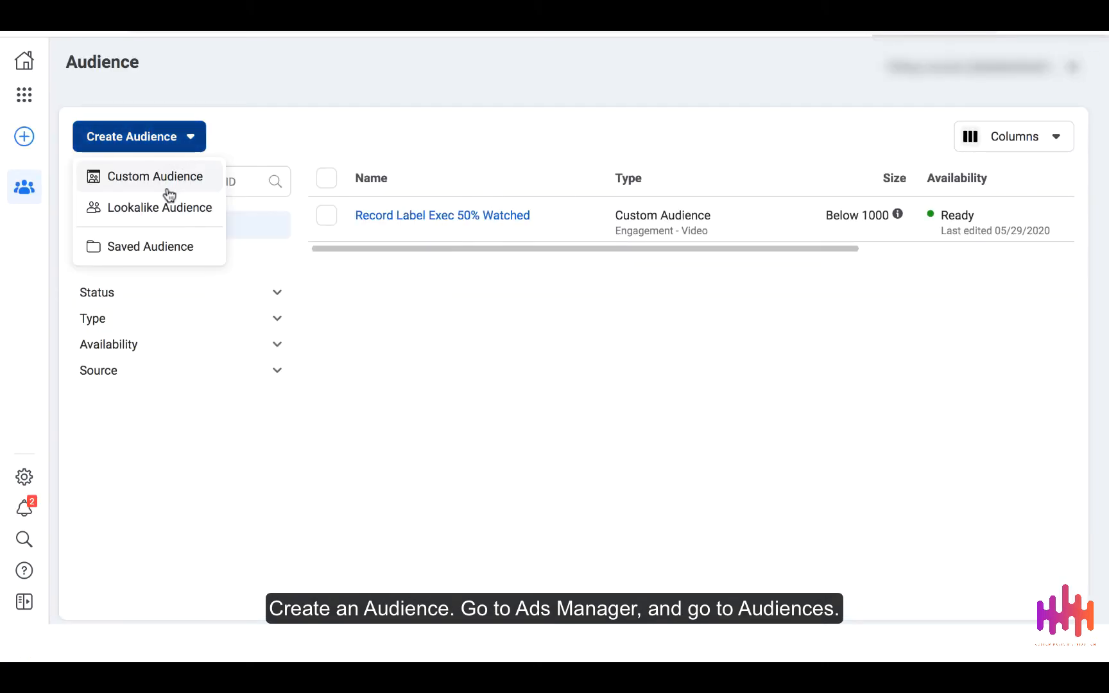
{"action": "left_click", "coordinate": [543, 312]}
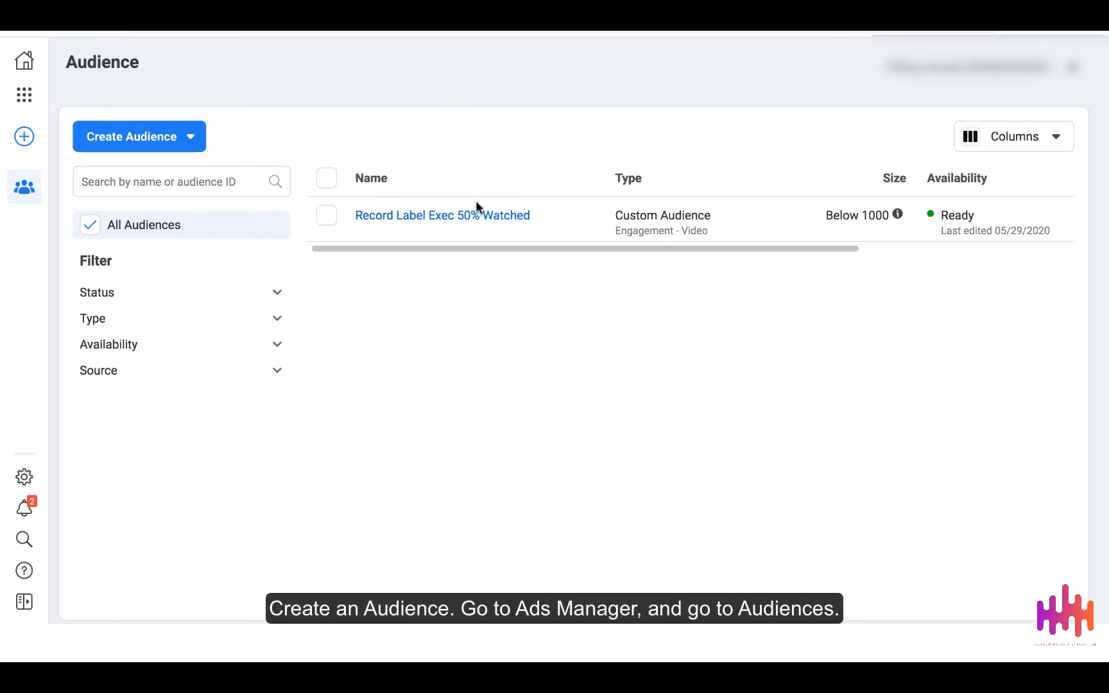
{"action": "left_click", "coordinate": [142, 138]}
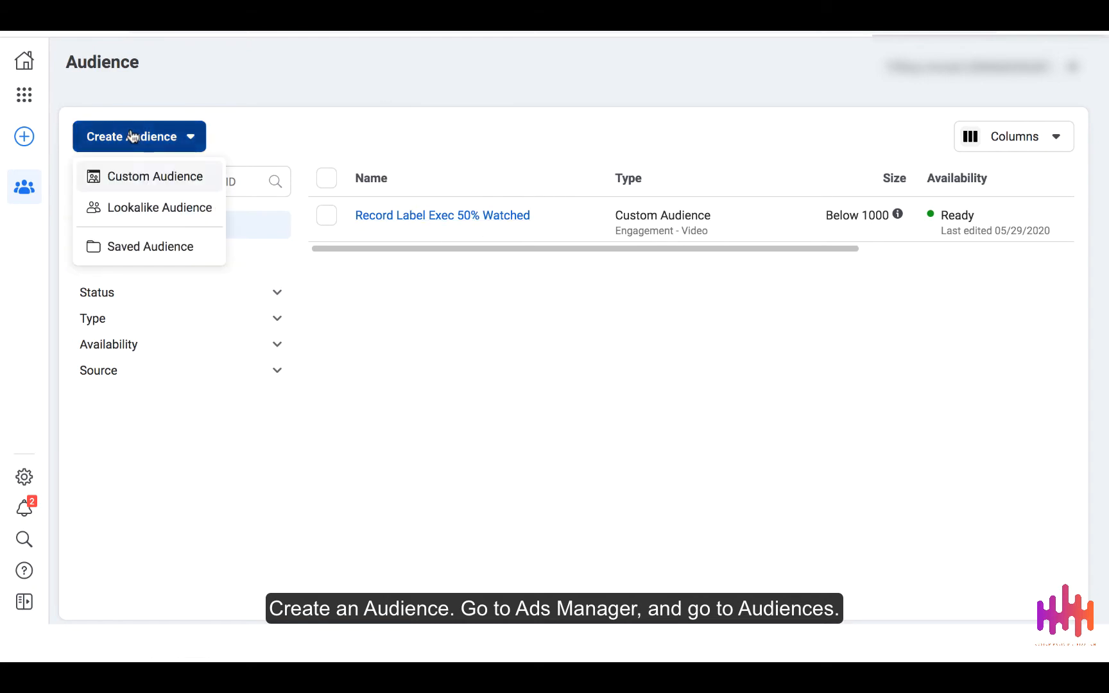
{"action": "left_click", "coordinate": [145, 186]}
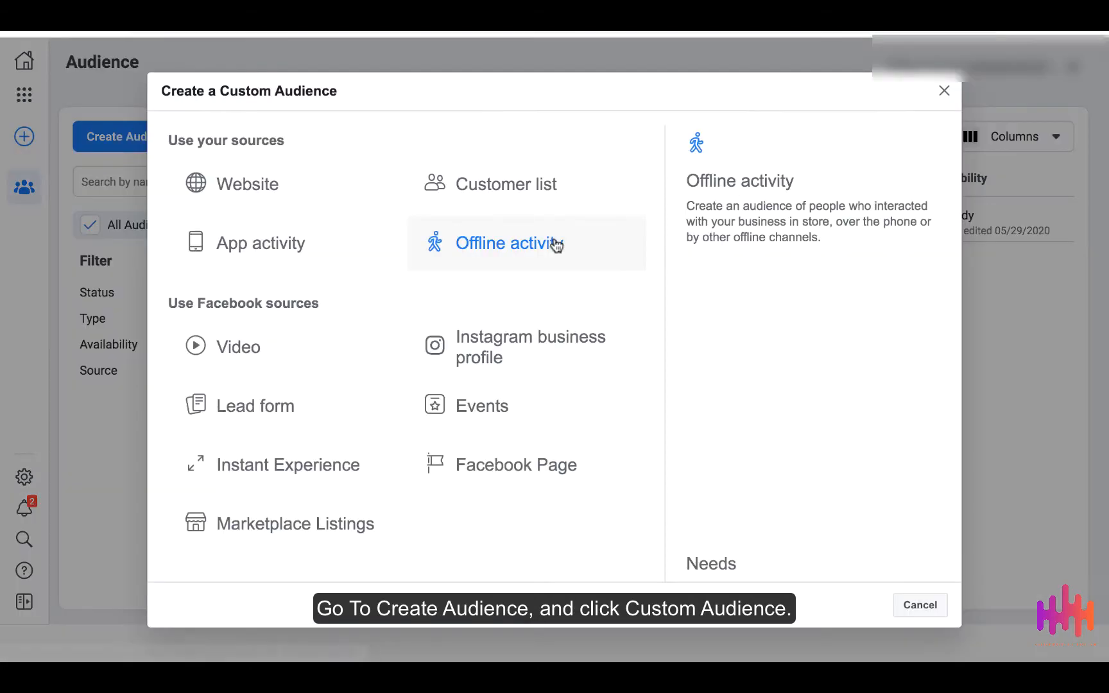
{"action": "left_click", "coordinate": [297, 346]}
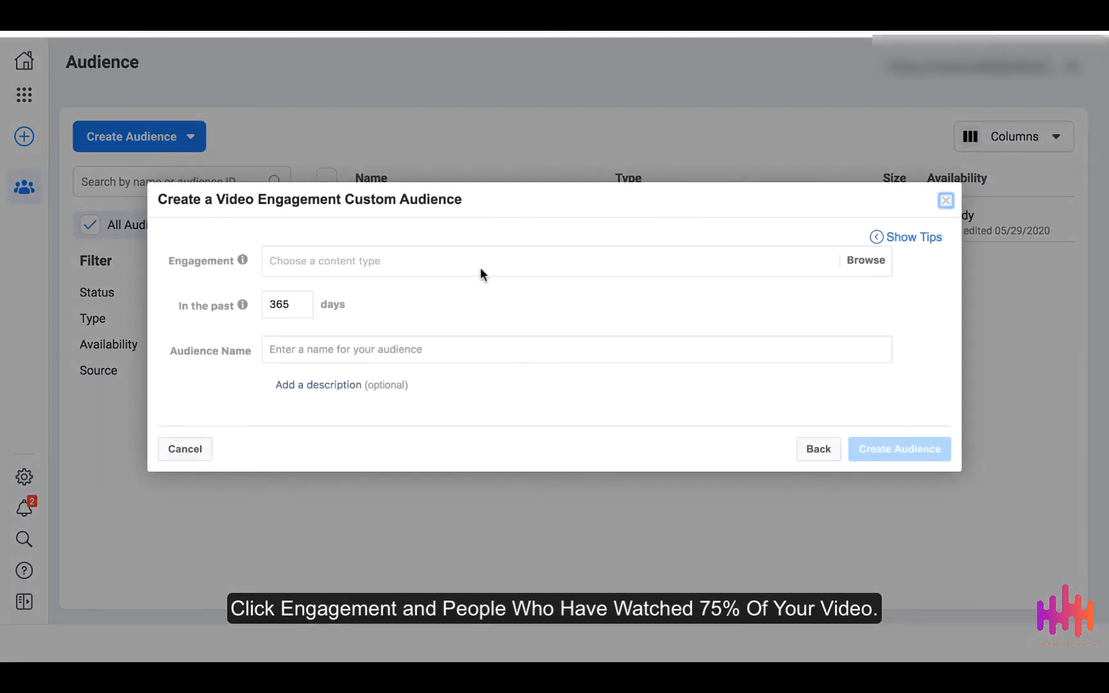
Set the engagement to people who have watched 75% of the 0:24 Breakfast Club Instagram video last used Mar 10, 2020.
{"action": "left_click", "coordinate": [480, 267]}
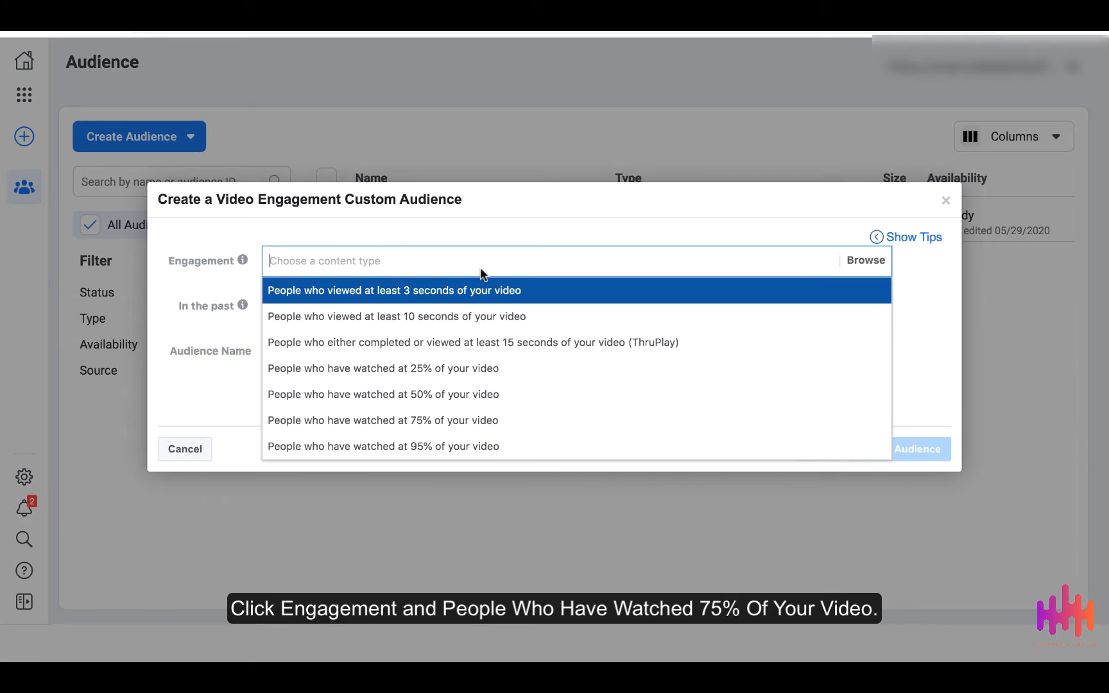
{"action": "left_click", "coordinate": [497, 419]}
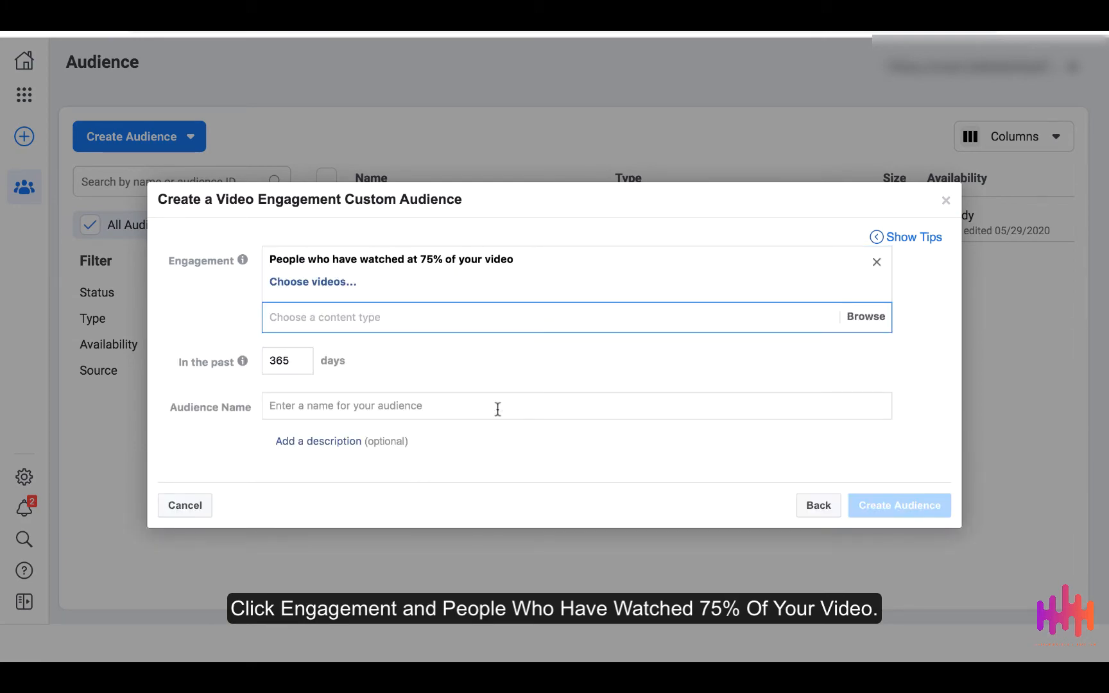
{"action": "left_click", "coordinate": [339, 283]}
{"action": "left_click", "coordinate": [167, 417]}
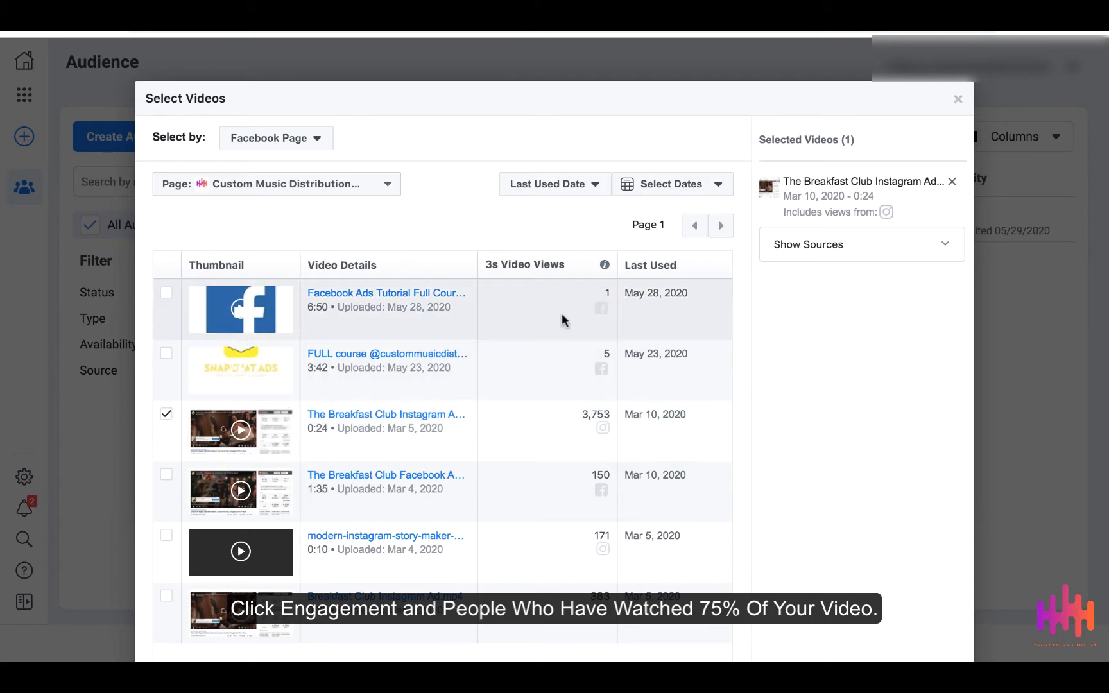
{"action": "scroll", "coordinate": [829, 366], "scroll_direction": "down", "scroll_amount": 1}
{"action": "scroll", "coordinate": [829, 366], "scroll_direction": "down", "scroll_amount": 2}
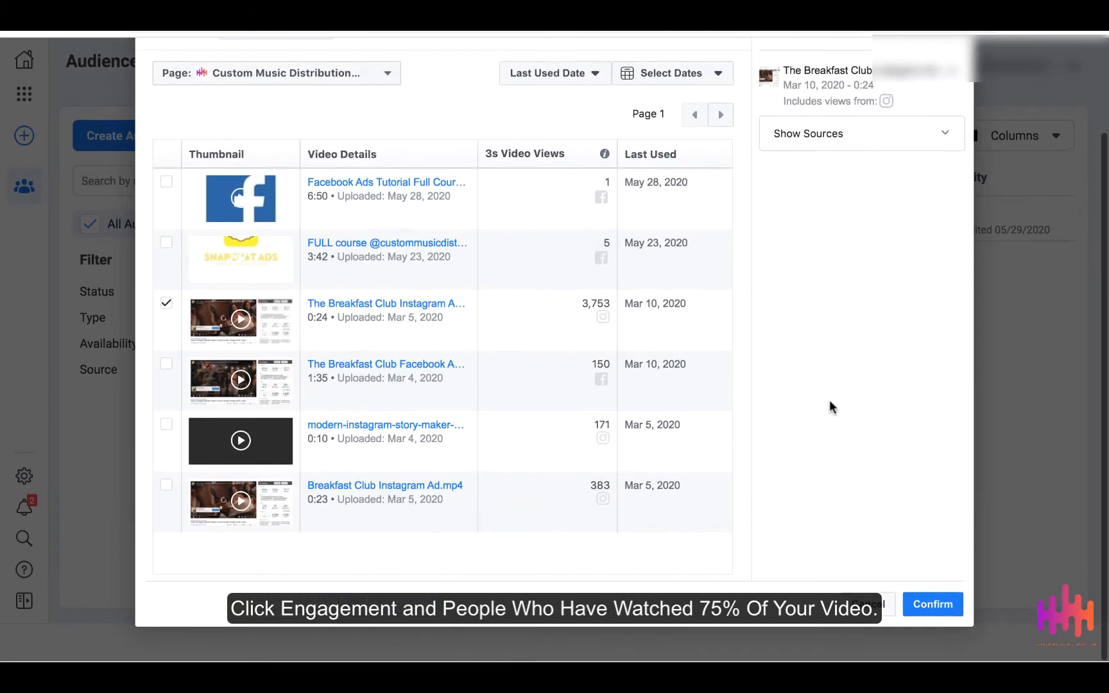
{"action": "left_click", "coordinate": [928, 604]}
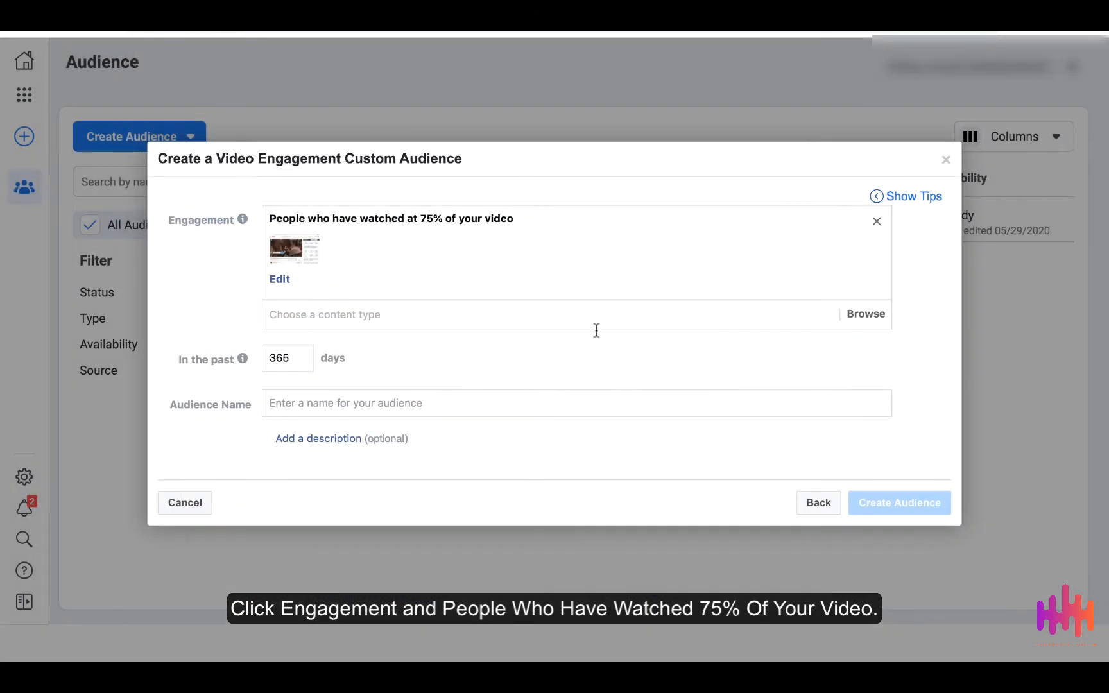
{"action": "left_click", "coordinate": [584, 313]}
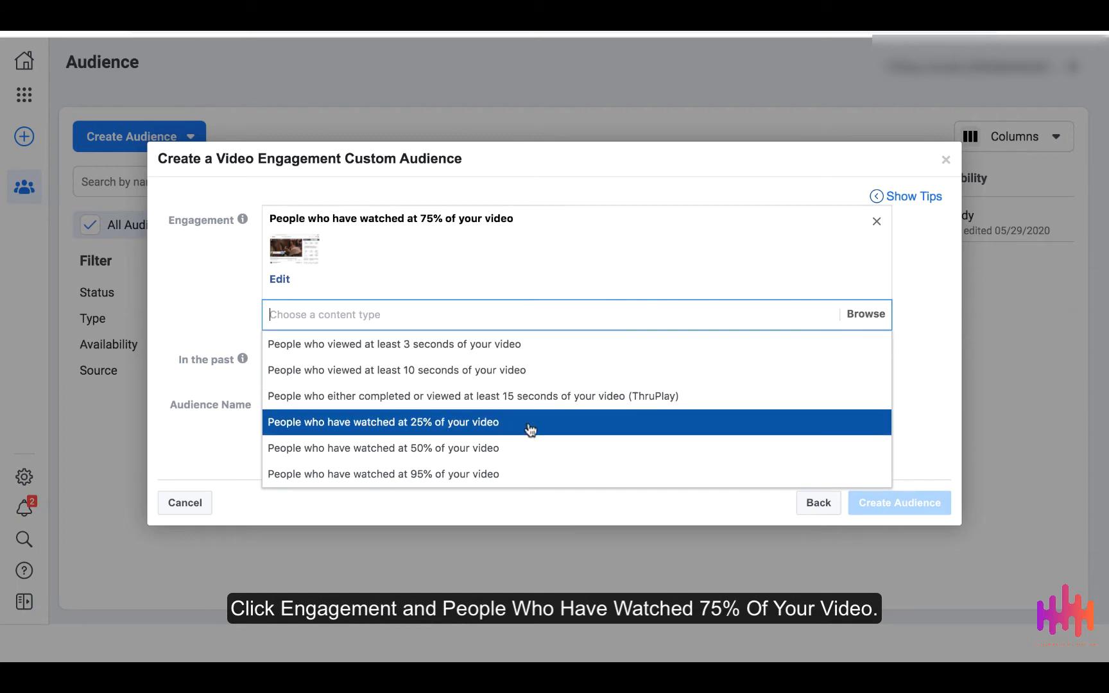
{"action": "left_click", "coordinate": [176, 301]}
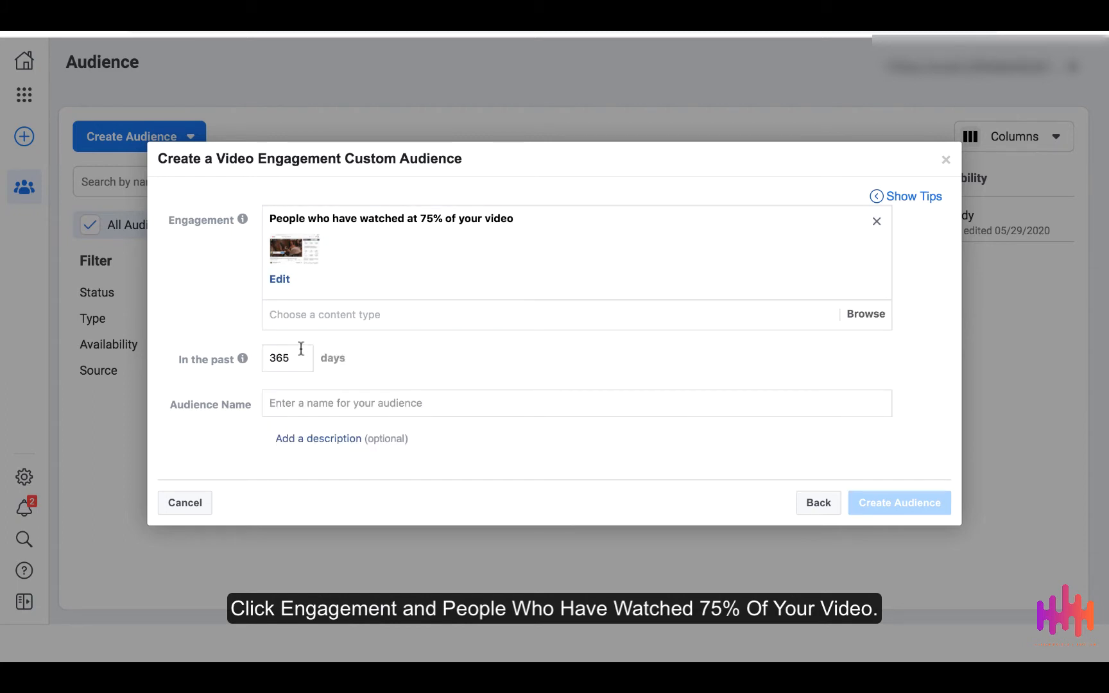
Name the audience "Record Labels Watched 75% of video", create it and finish without making an ad or expanding it.
{"action": "left_click", "coordinate": [304, 399]}
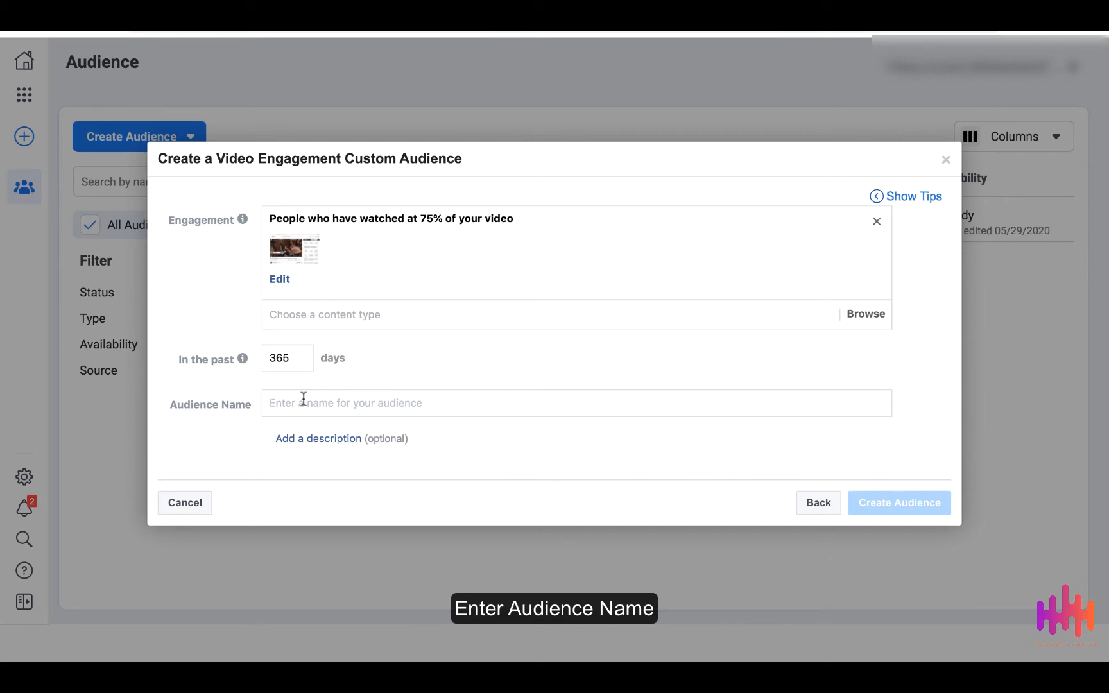
{"action": "type", "text": "Record Labels Watched 75% of video"}
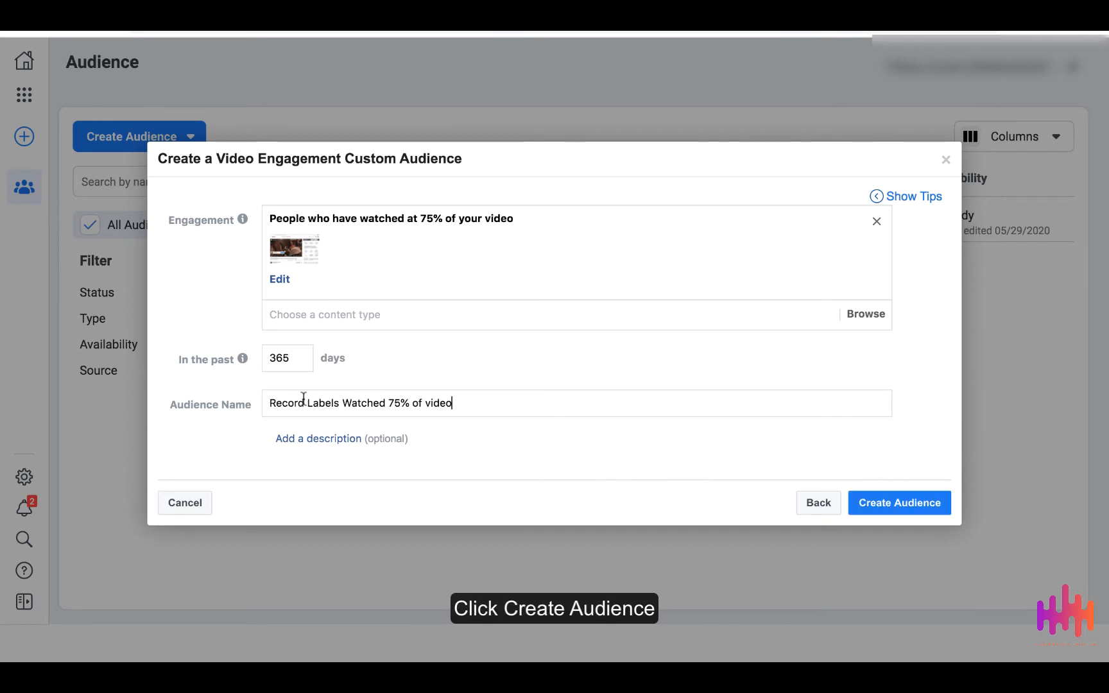
{"action": "left_click", "coordinate": [908, 507]}
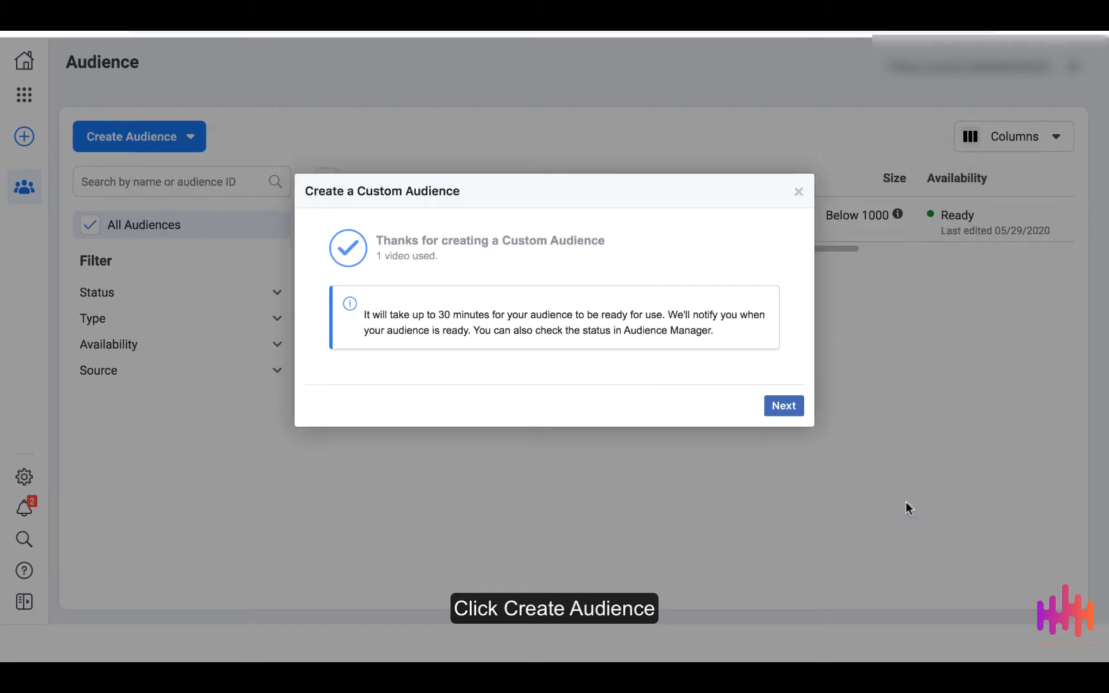
{"action": "left_click", "coordinate": [796, 414]}
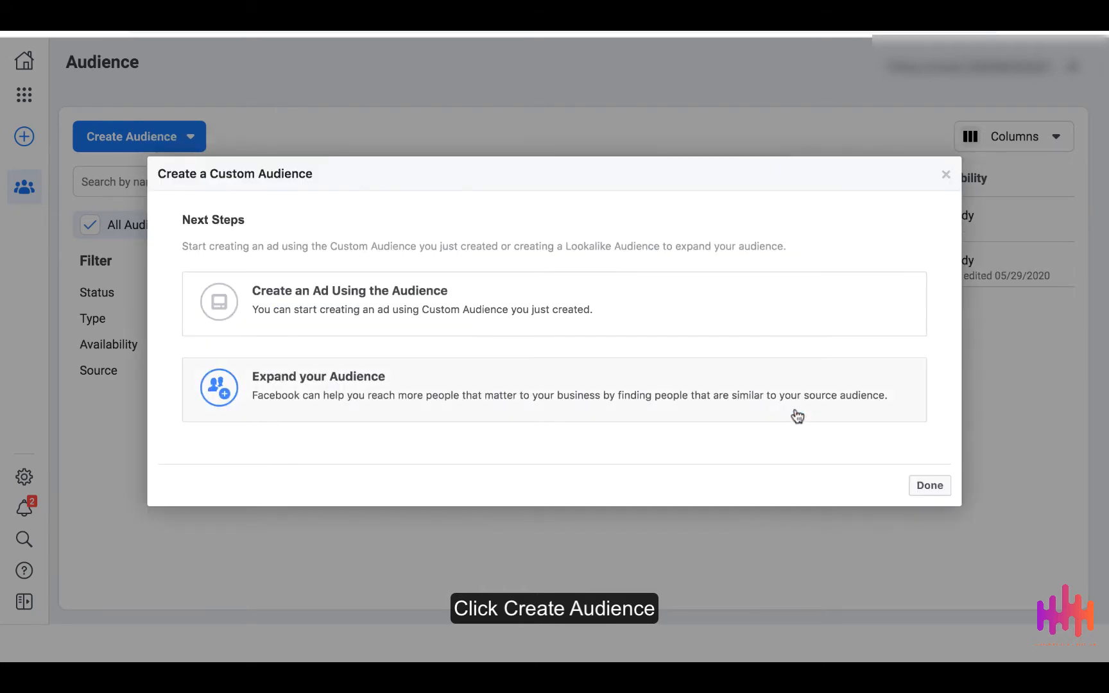
{"action": "left_click", "coordinate": [929, 490]}
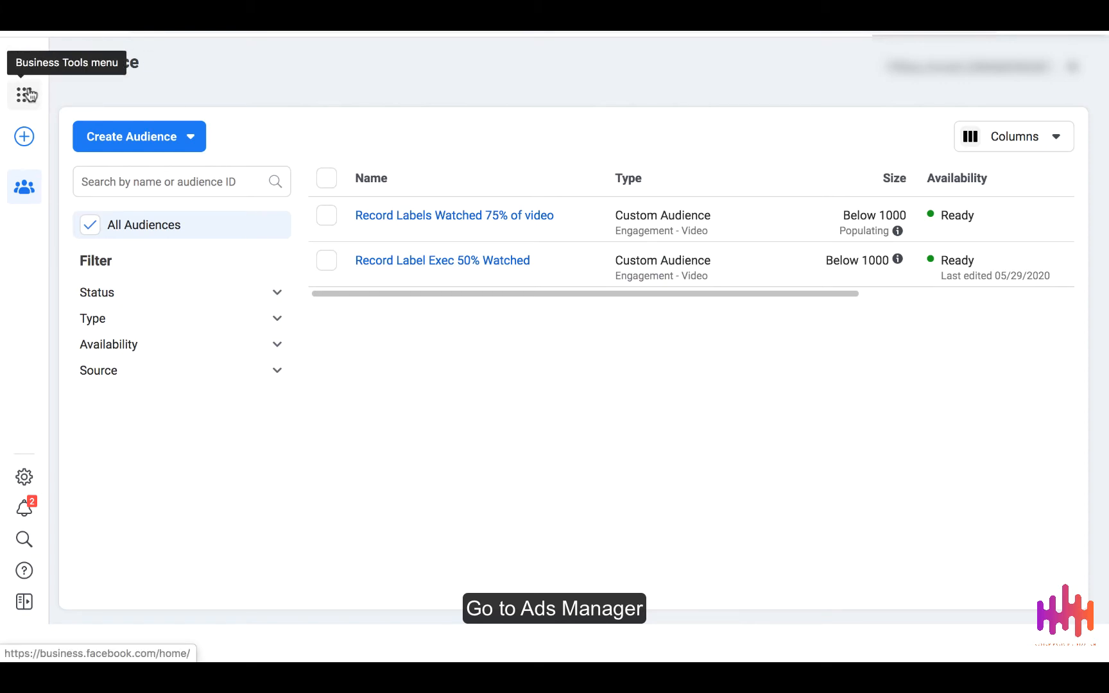
Return to Ads Manager and start a new campaign with the Messages objective.
{"action": "mouse_move", "coordinate": [28, 95]}
{"action": "left_click", "coordinate": [115, 155]}
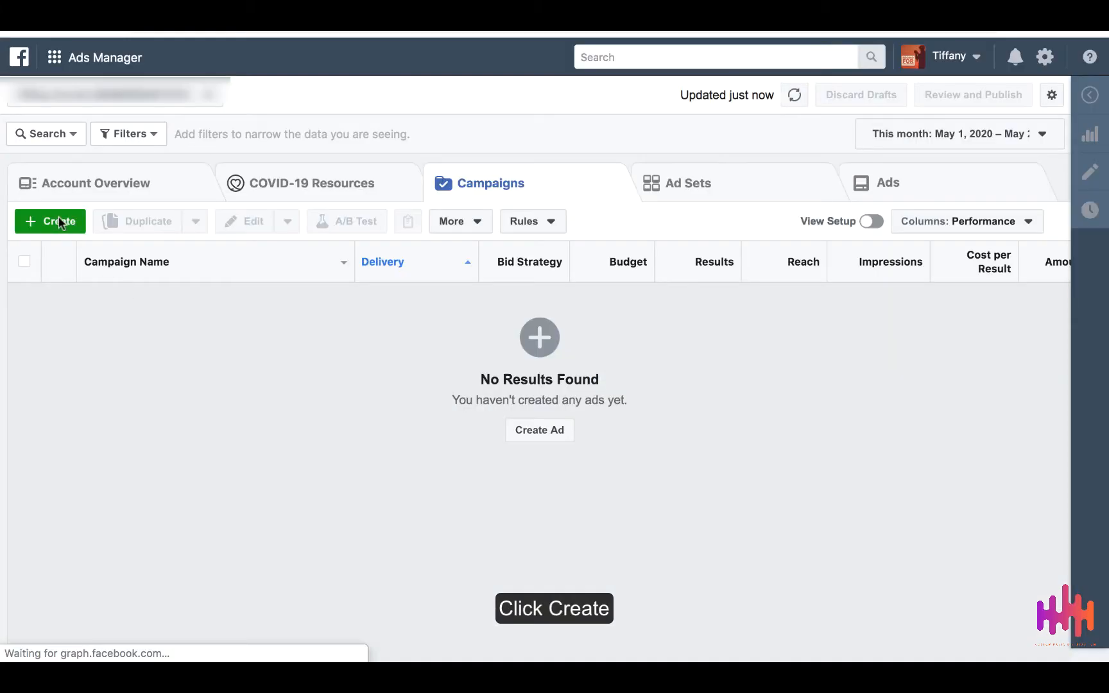
{"action": "left_click", "coordinate": [57, 224]}
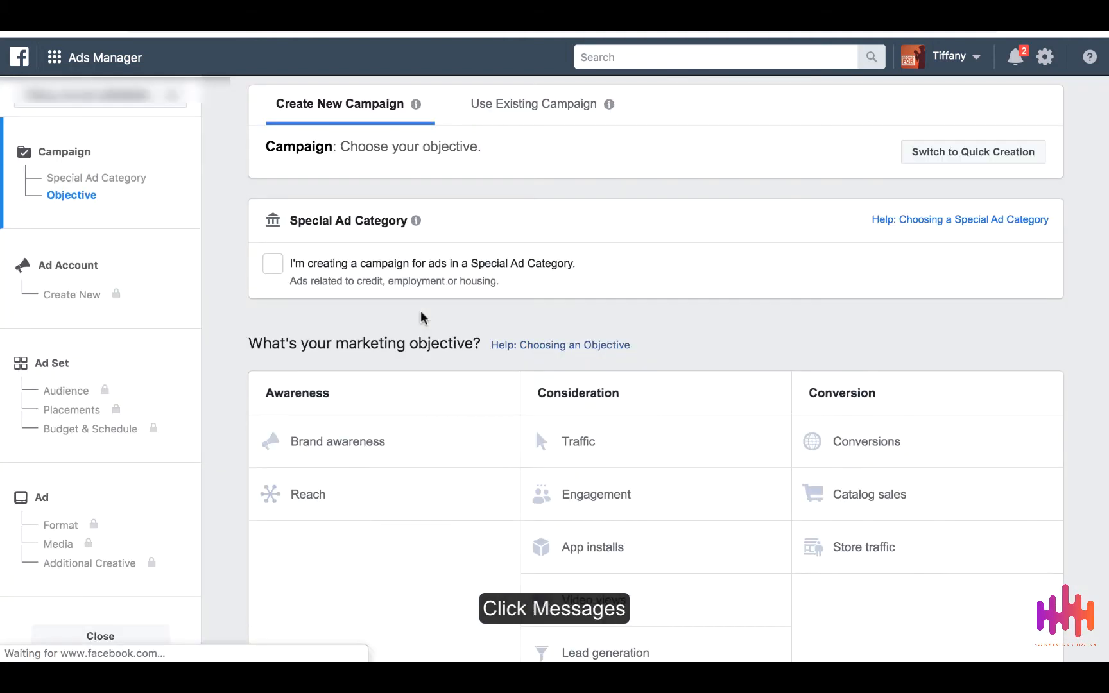
{"action": "scroll", "coordinate": [662, 391], "scroll_direction": "down", "scroll_amount": 3}
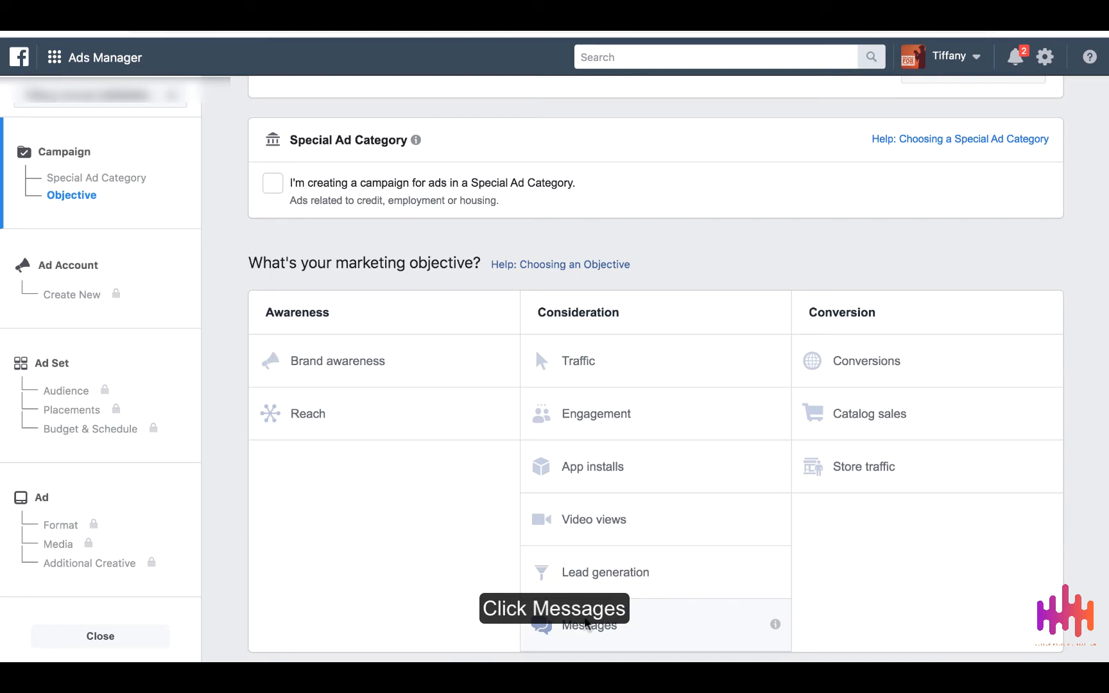
{"action": "left_click", "coordinate": [586, 618]}
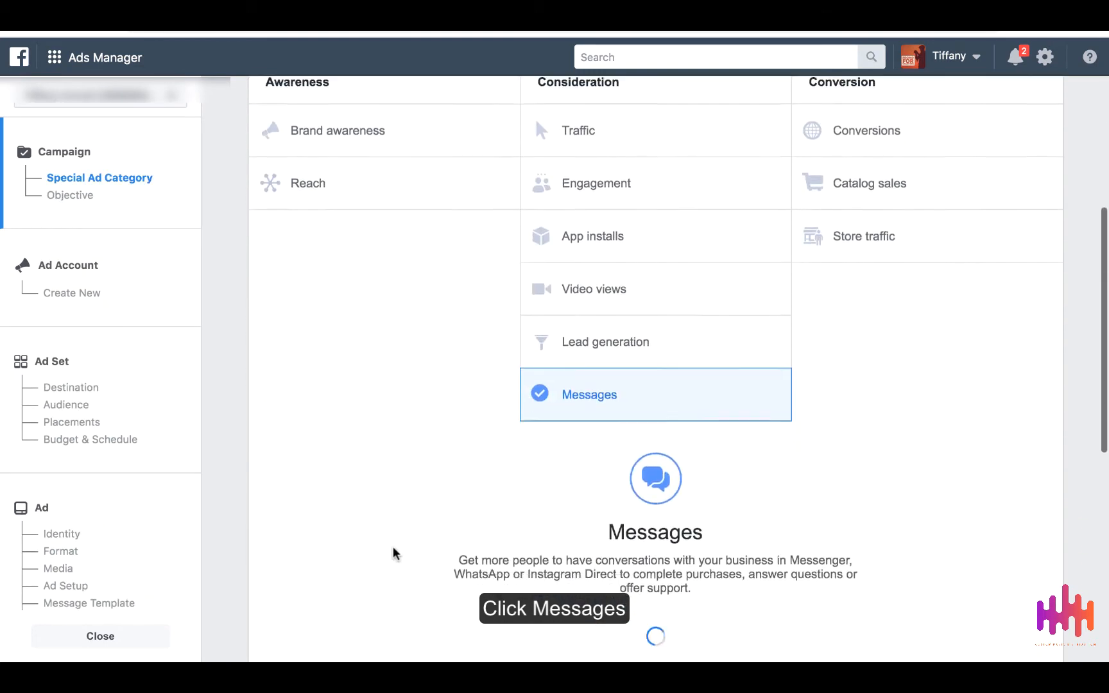
Keep the default campaign name and budget, and complete the ad account setup with its default country, currency and time zone.
{"action": "scroll", "coordinate": [333, 508], "scroll_direction": "down", "scroll_amount": 5}
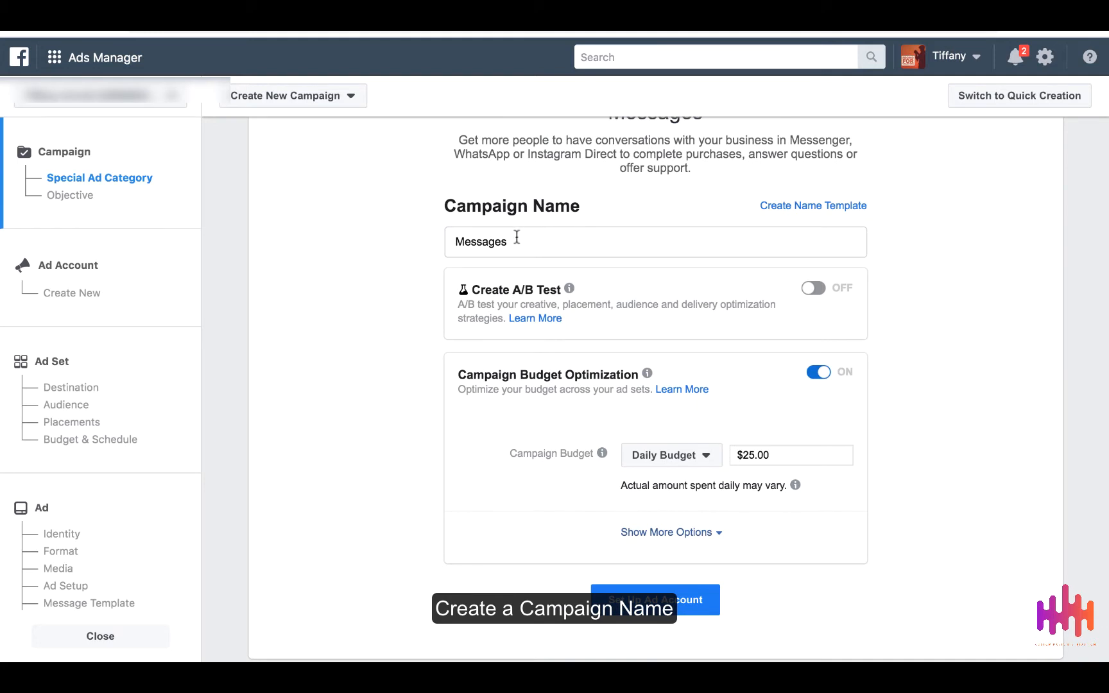
{"action": "left_click", "coordinate": [517, 238]}
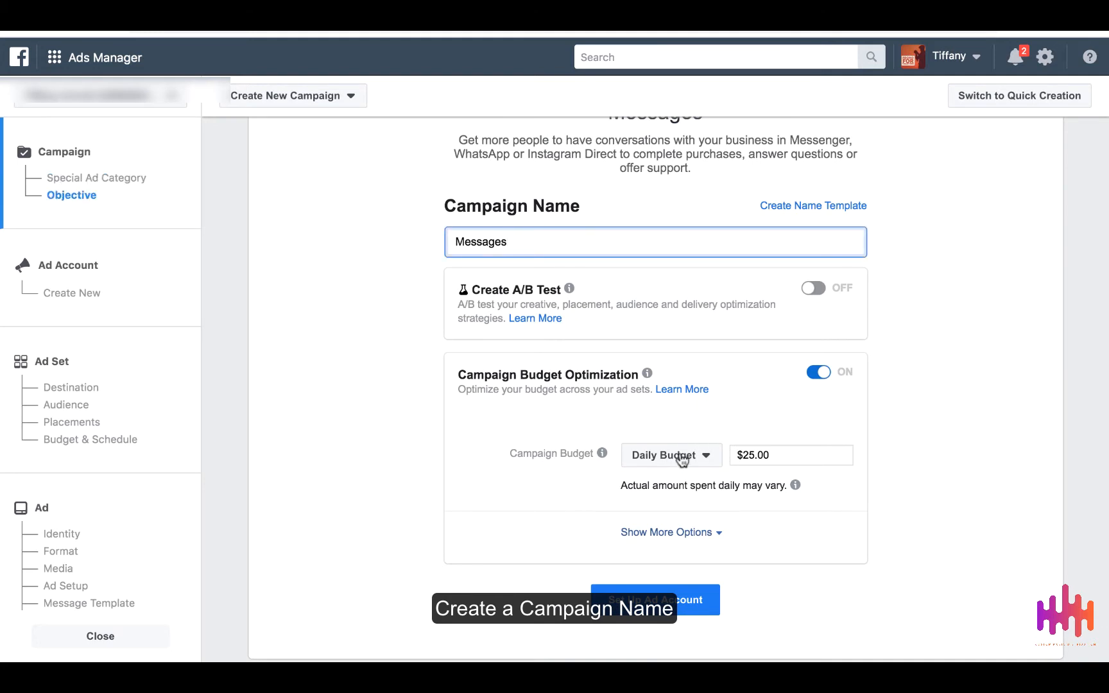
{"action": "left_click", "coordinate": [643, 610]}
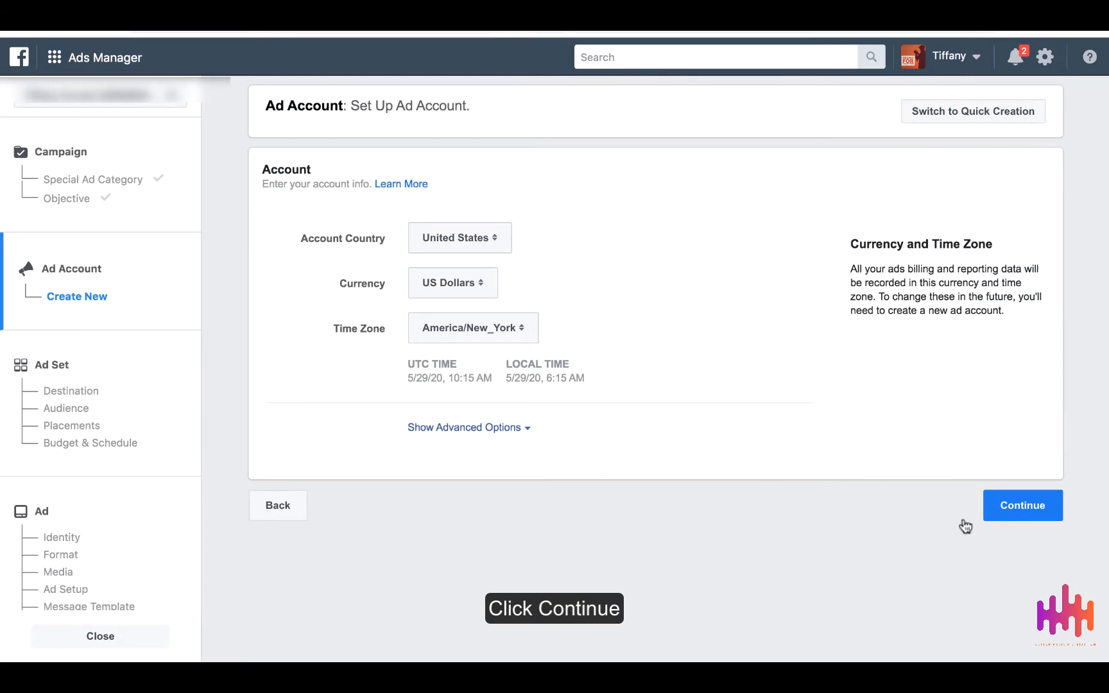
{"action": "left_click", "coordinate": [1032, 507]}
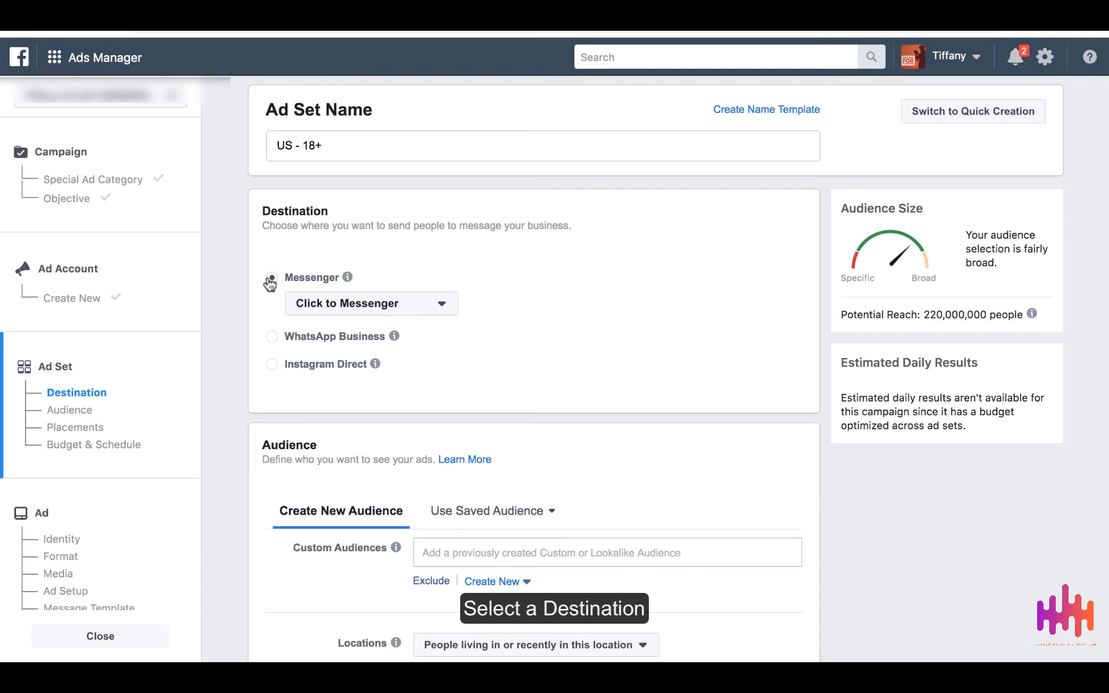
Set the ad set's destination to Instagram Direct and target the custom audience "Record Labels Watched 75% of video".
{"action": "left_click", "coordinate": [328, 366]}
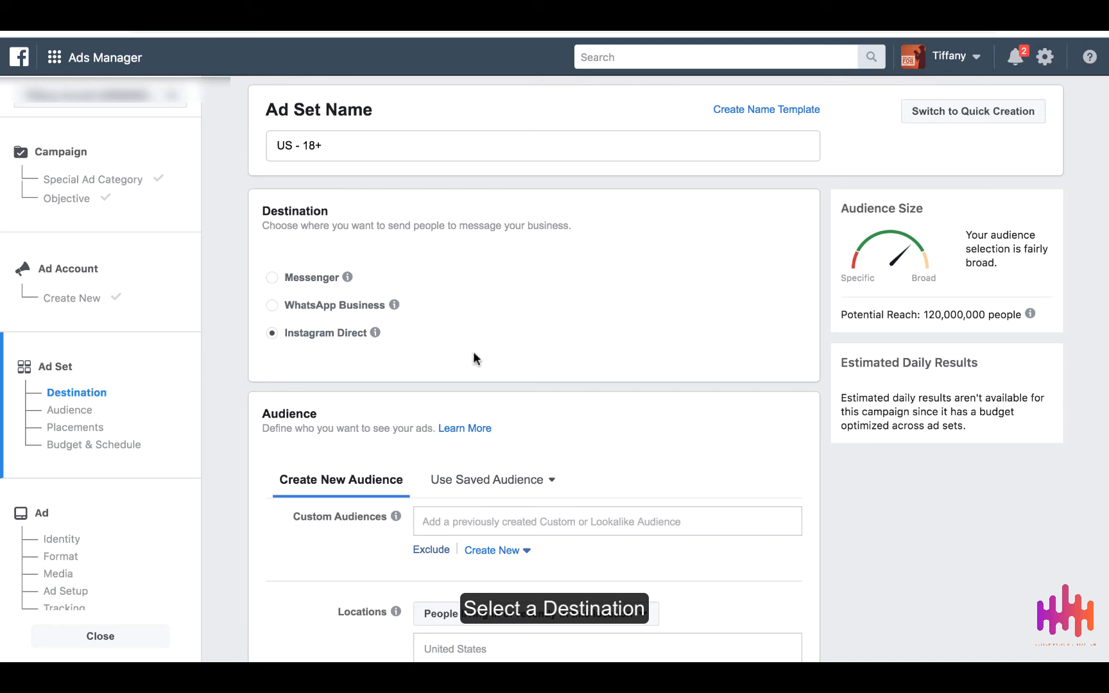
{"action": "scroll", "coordinate": [475, 354], "scroll_direction": "down", "scroll_amount": 3}
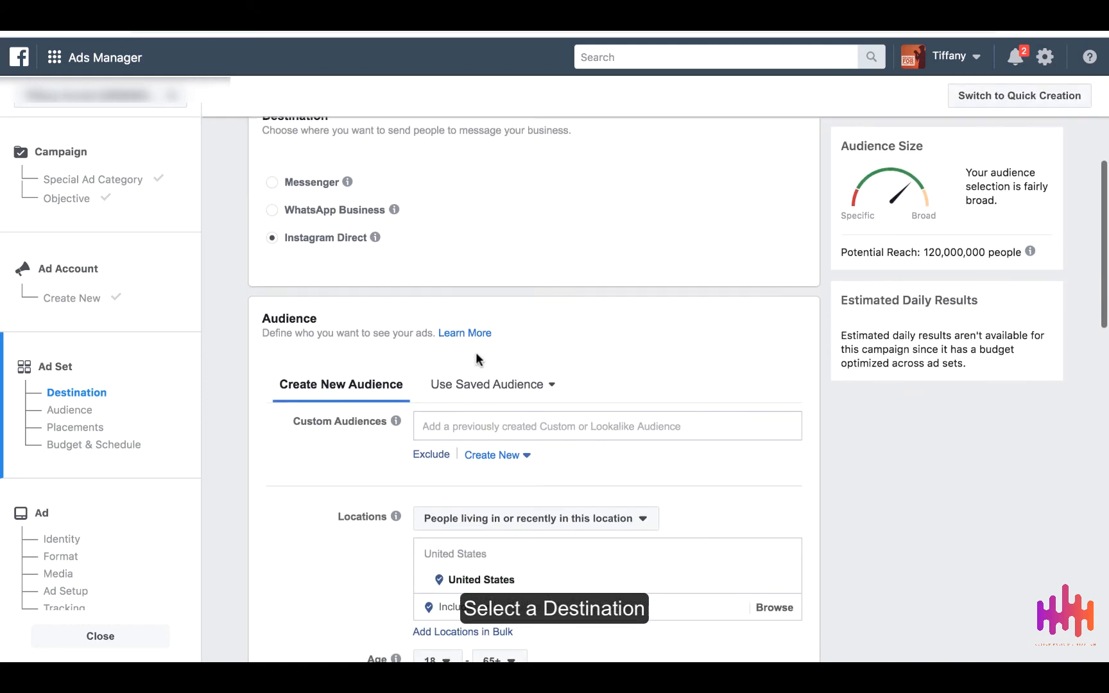
{"action": "scroll", "coordinate": [475, 358], "scroll_direction": "down", "scroll_amount": 3}
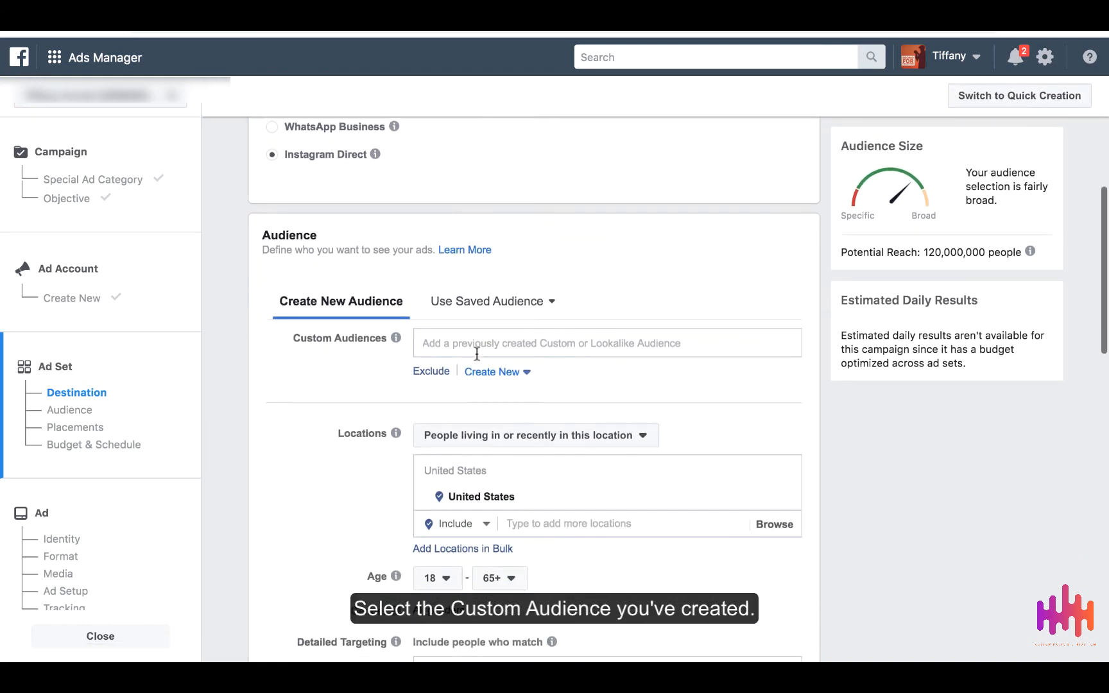
{"action": "left_click", "coordinate": [477, 342]}
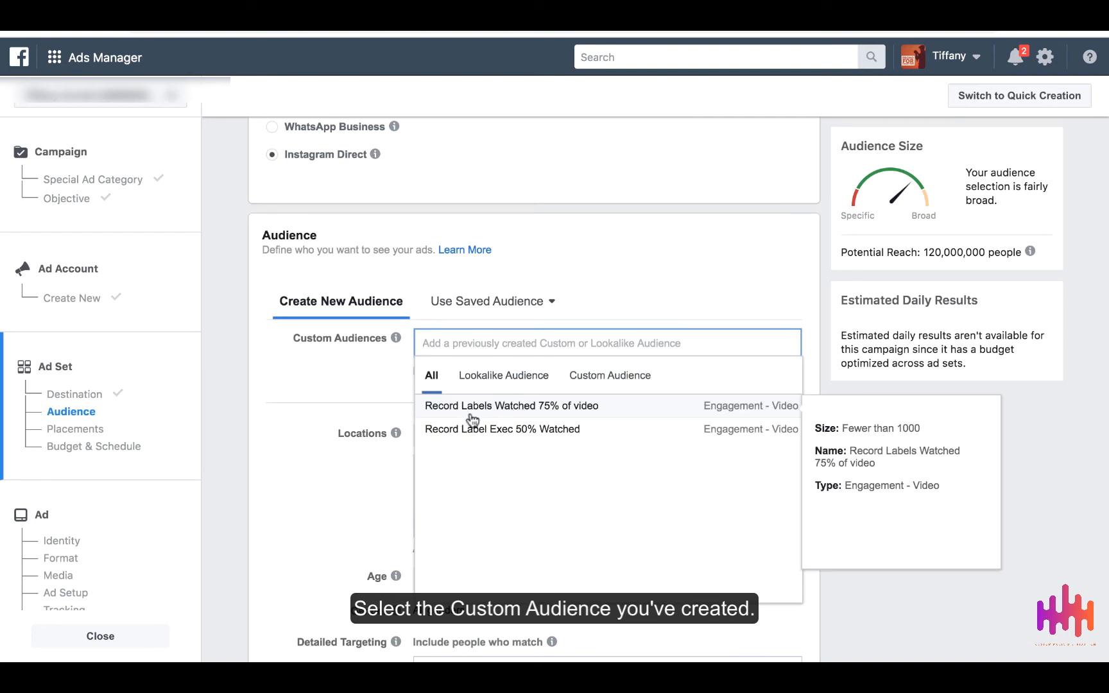
{"action": "left_click", "coordinate": [536, 411]}
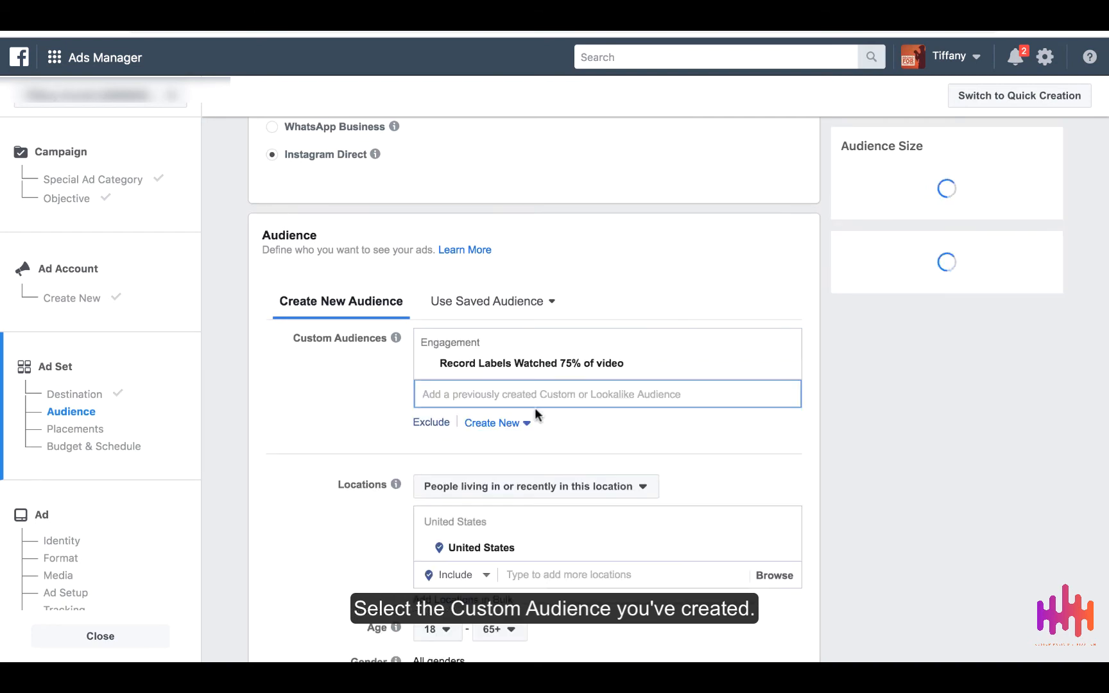
{"action": "left_click", "coordinate": [362, 414]}
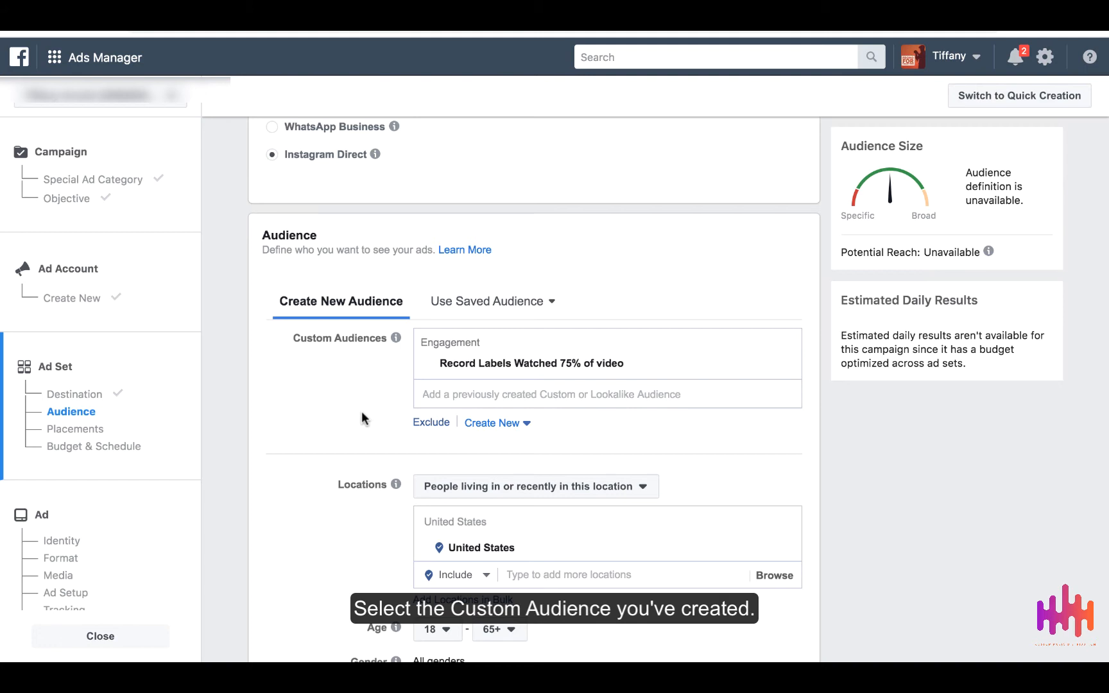
{"action": "left_click", "coordinate": [504, 394]}
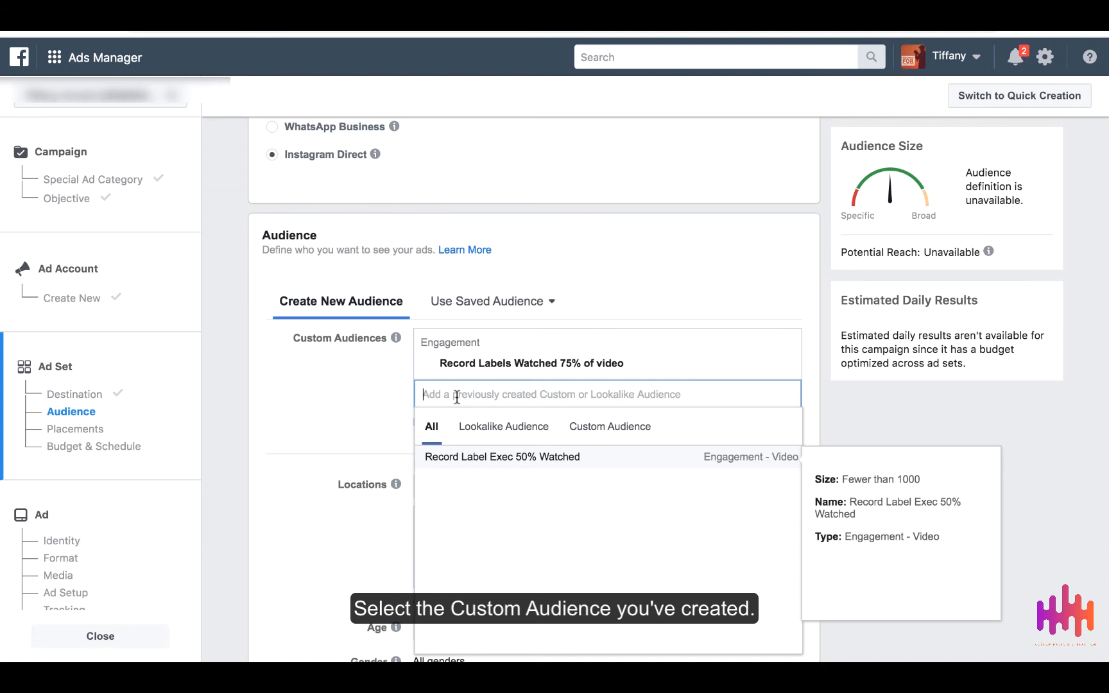
{"action": "left_click", "coordinate": [351, 391]}
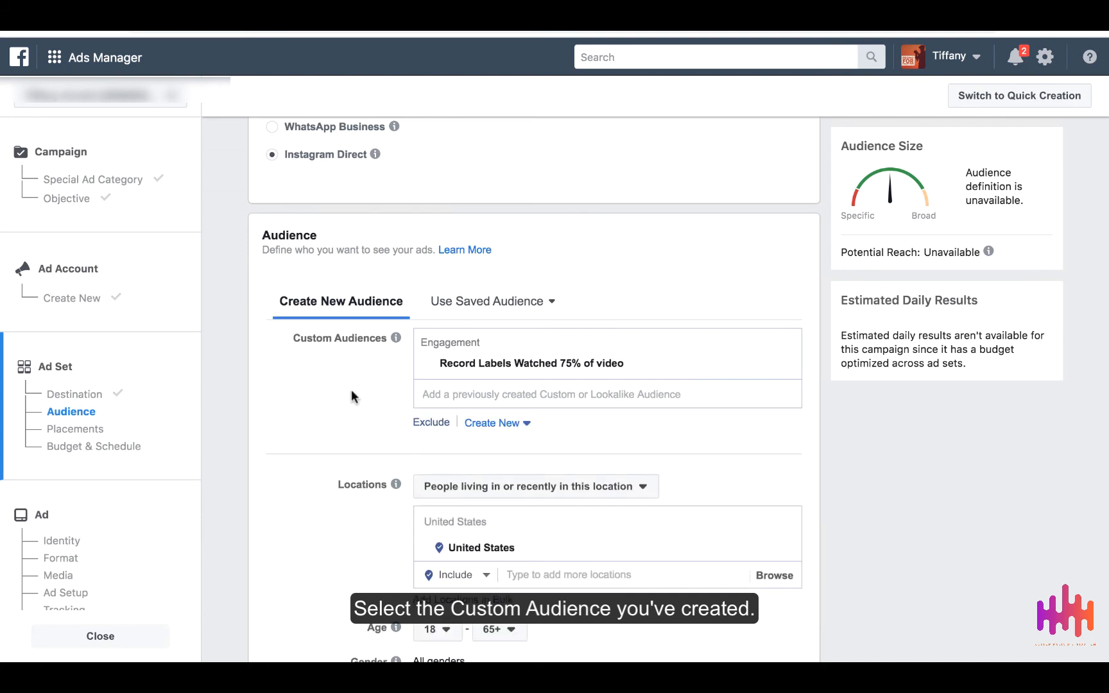
Keep the default audience details, Automatic Placements and continuous schedule, reveal the extra spending options, and continue to the ad setup.
{"action": "scroll", "coordinate": [366, 460], "scroll_direction": "down", "scroll_amount": 5}
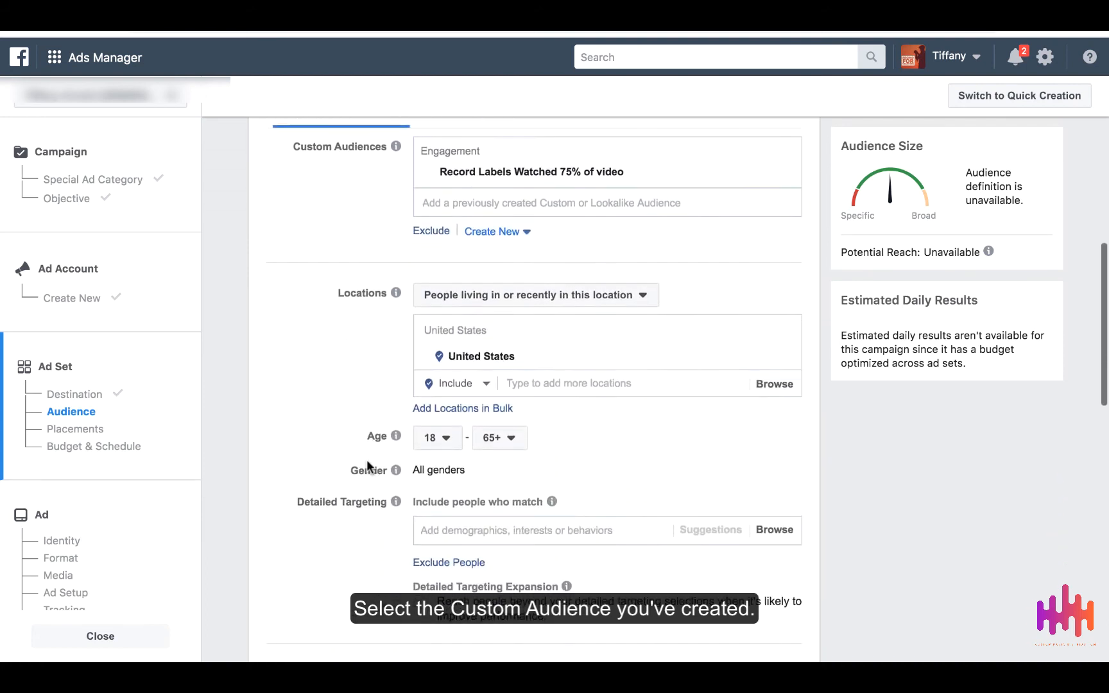
{"action": "scroll", "coordinate": [366, 460], "scroll_direction": "down", "scroll_amount": 5}
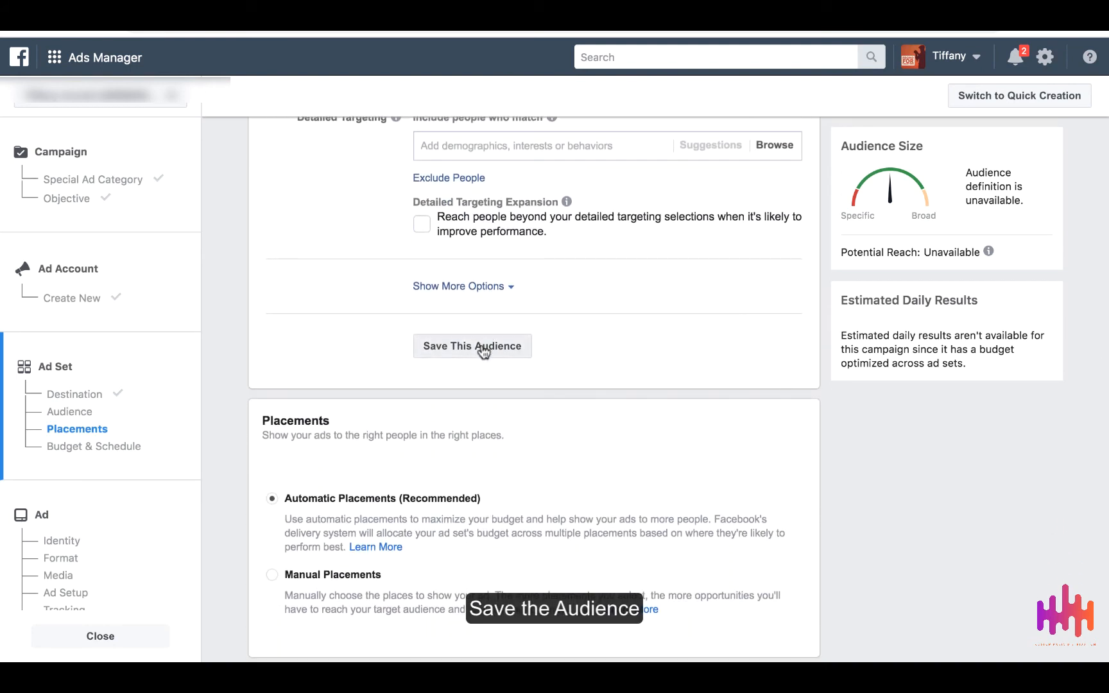
{"action": "scroll", "coordinate": [481, 346], "scroll_direction": "down", "scroll_amount": 4}
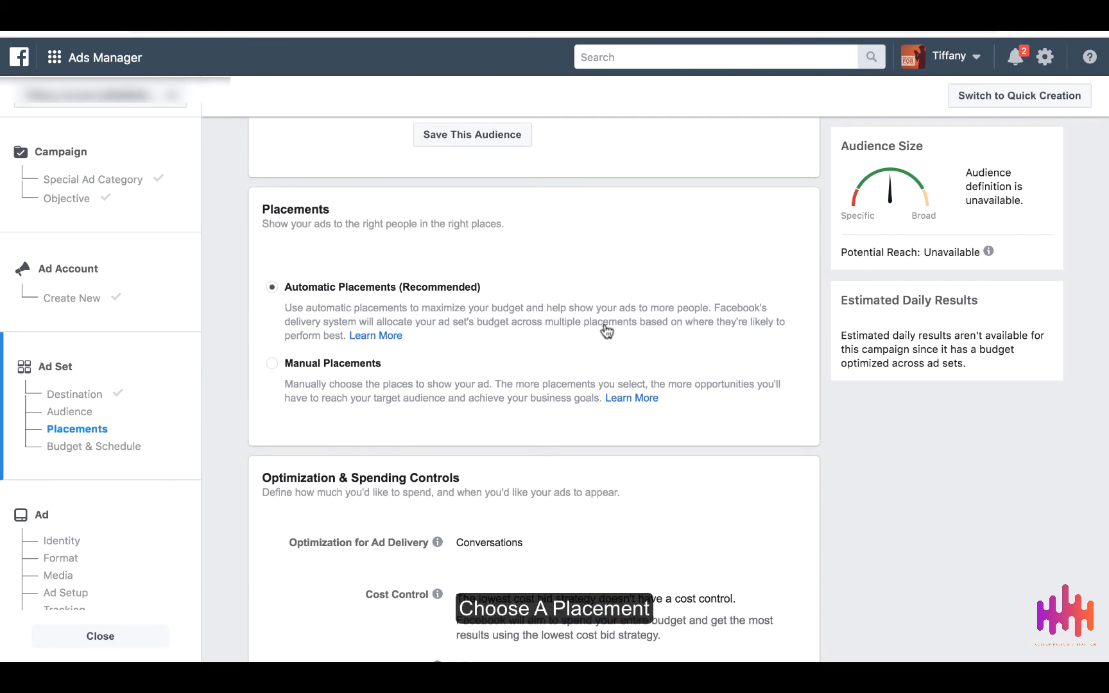
{"action": "scroll", "coordinate": [604, 330], "scroll_direction": "down", "scroll_amount": 3}
{"action": "scroll", "coordinate": [604, 328], "scroll_direction": "down", "scroll_amount": 2}
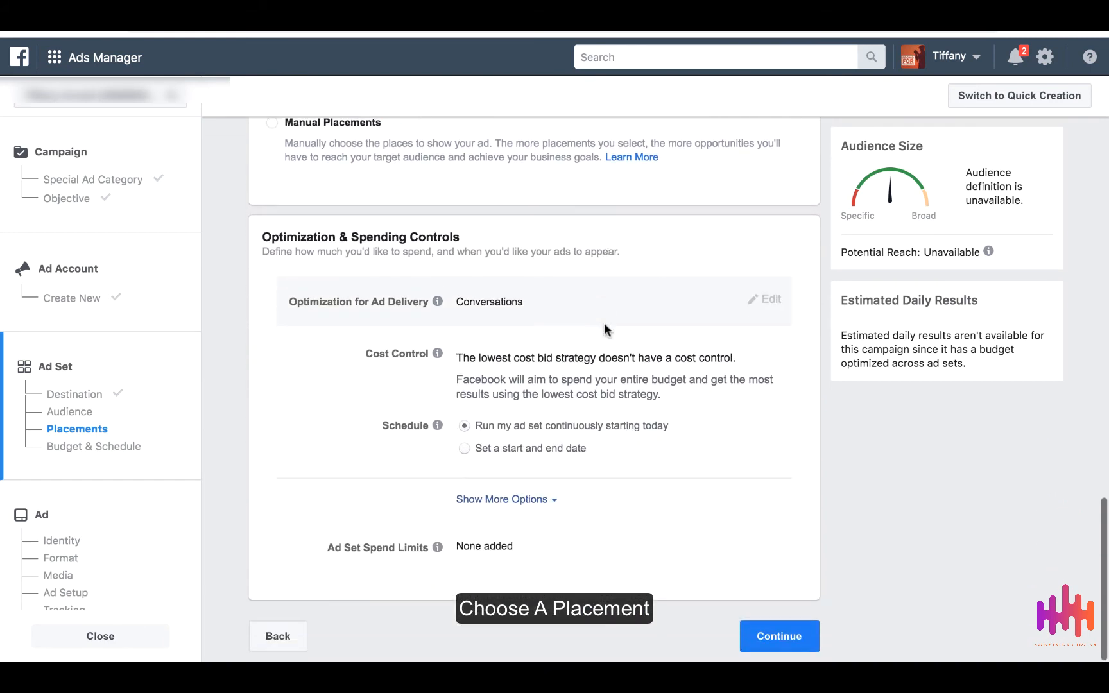
{"action": "left_click", "coordinate": [512, 499]}
{"action": "scroll", "coordinate": [562, 535], "scroll_direction": "down", "scroll_amount": 1}
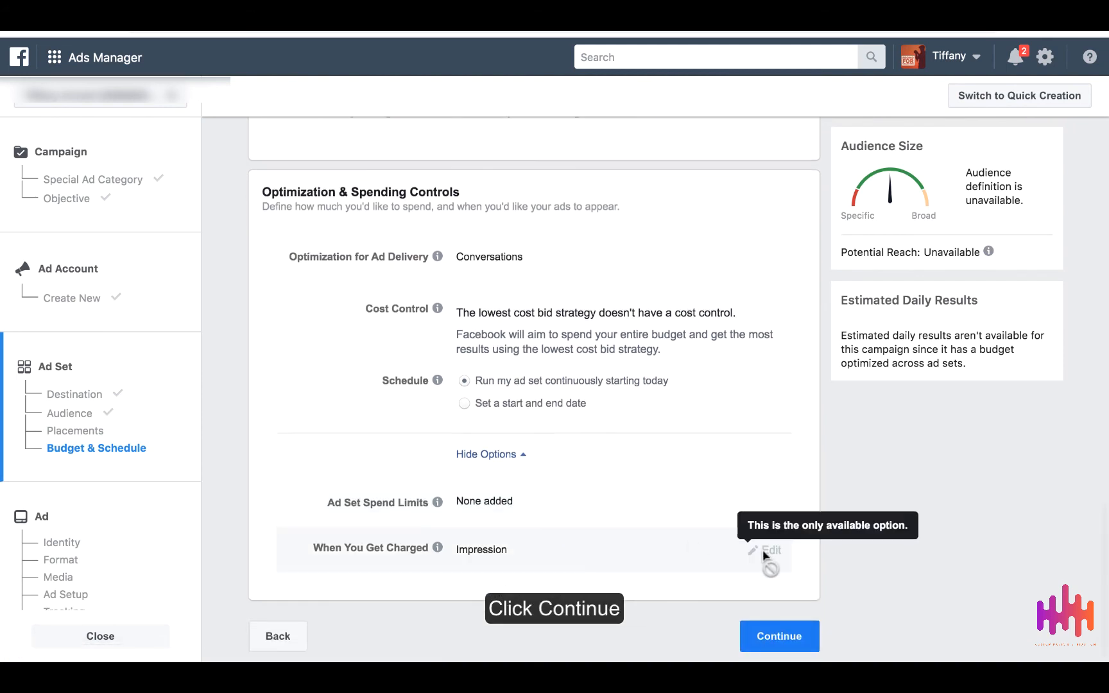
{"action": "left_click", "coordinate": [795, 639]}
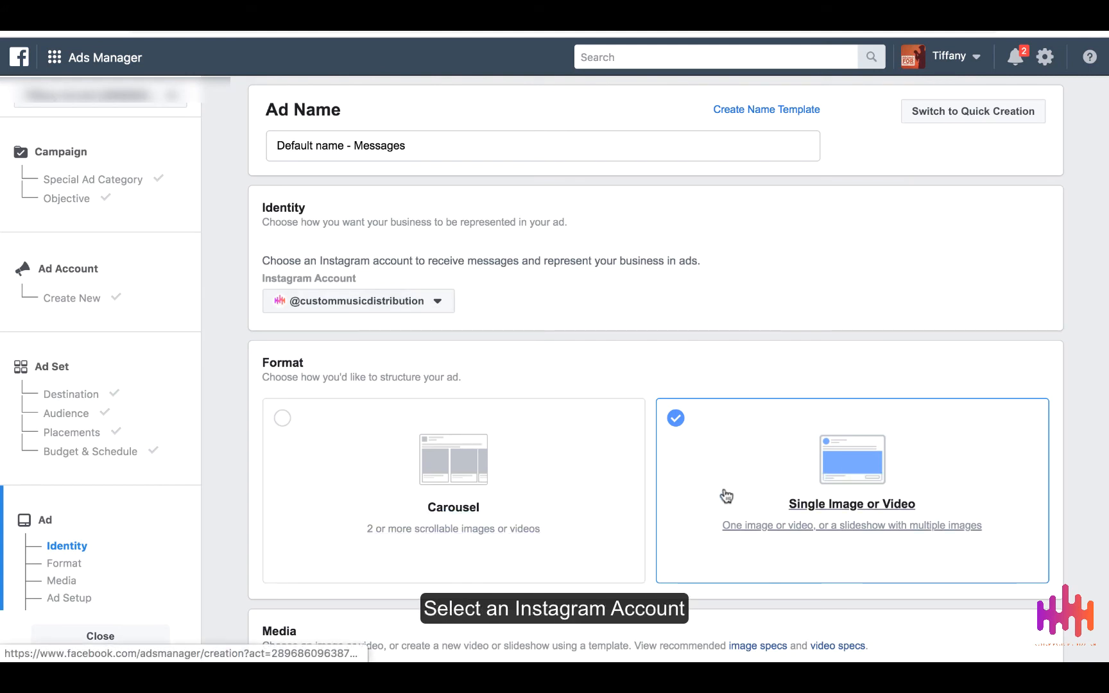
Begin the ad's primary text with "Dear Record Label Executive, I'm interesting in signing with your company and joining the team.".
{"action": "scroll", "coordinate": [728, 491], "scroll_direction": "down", "scroll_amount": 5}
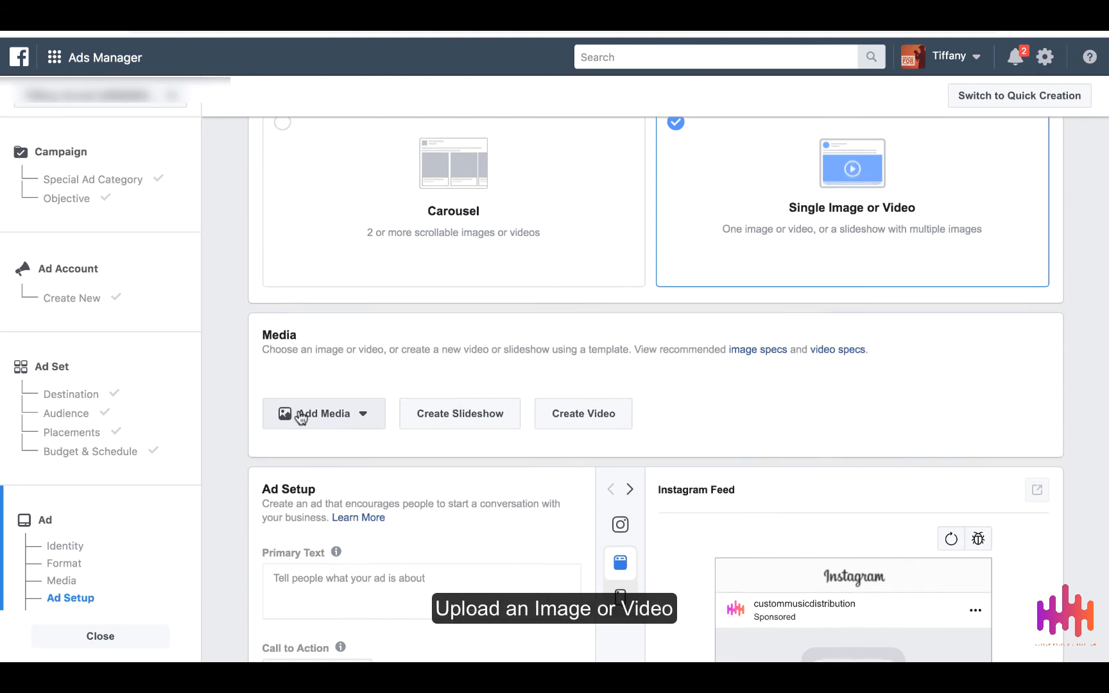
{"action": "scroll", "coordinate": [301, 418], "scroll_direction": "down", "scroll_amount": 1}
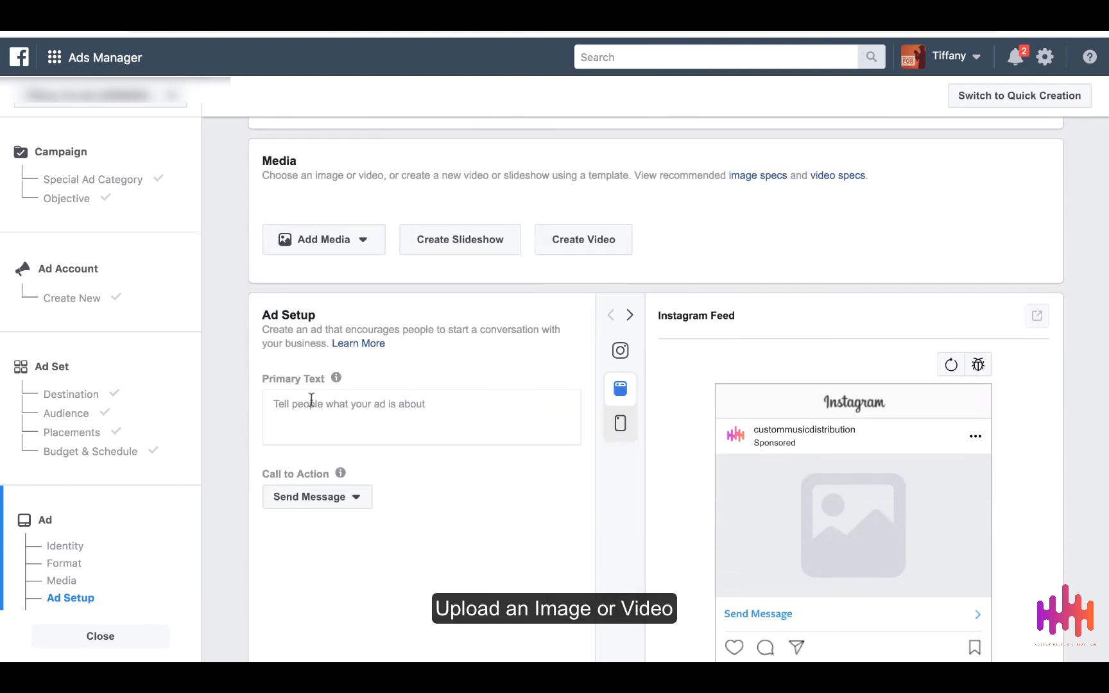
{"action": "left_click", "coordinate": [299, 411]}
{"action": "scroll", "coordinate": [300, 412], "scroll_direction": "down", "scroll_amount": 1}
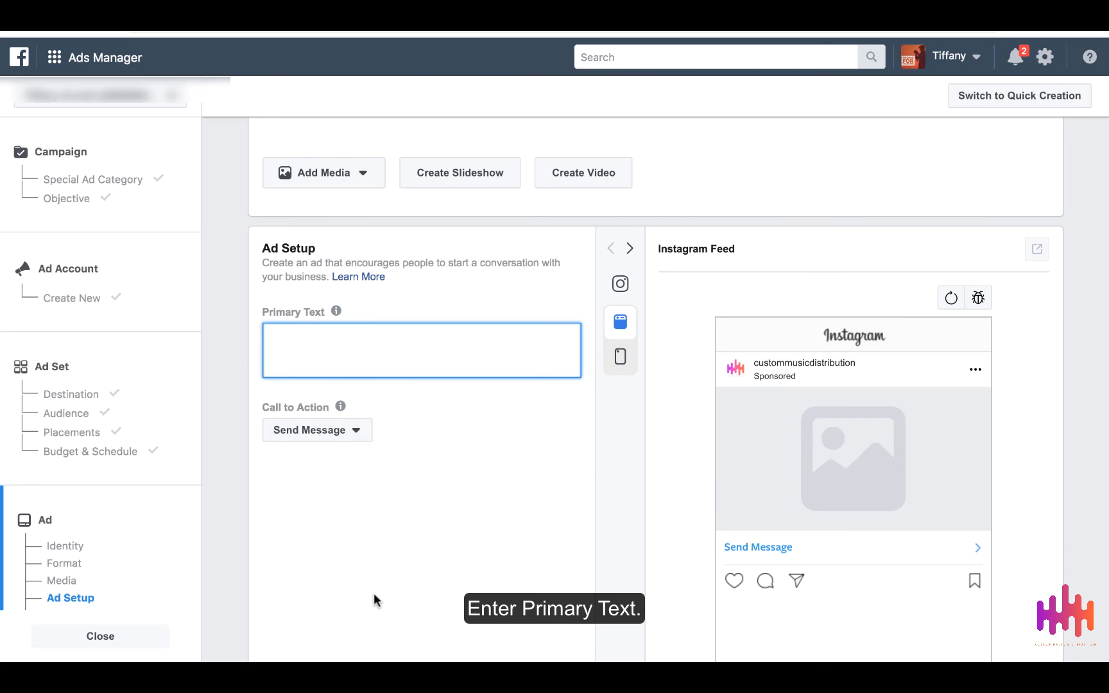
{"action": "type", "text": "Dear Record Label "}
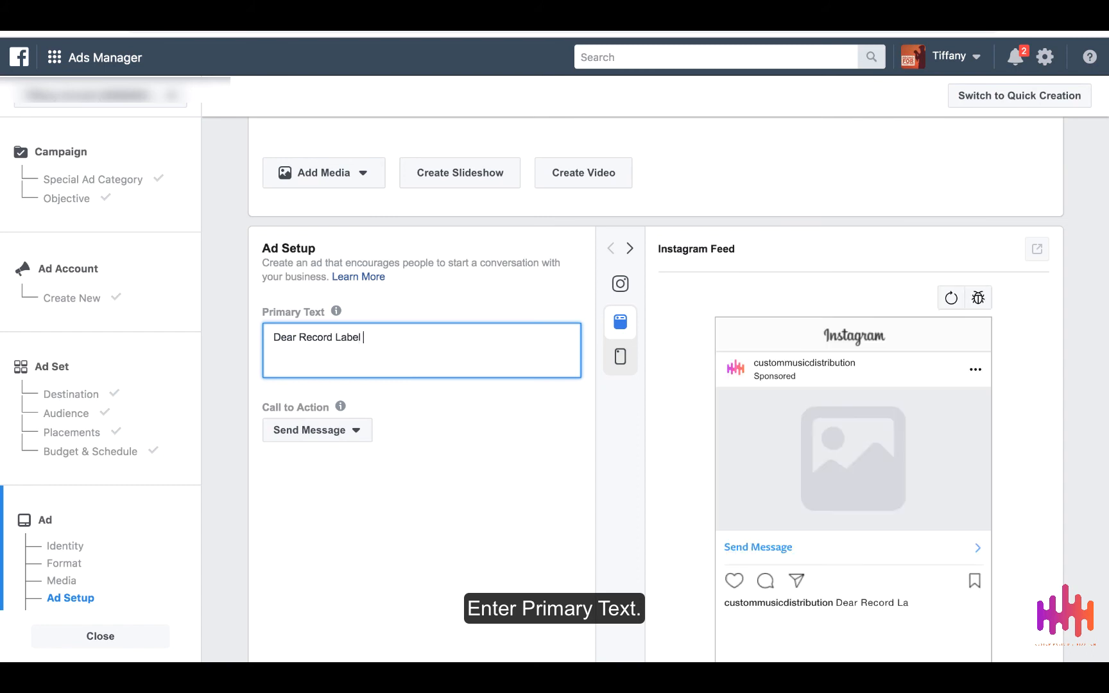
{"action": "type", "text": "Executive, I"}
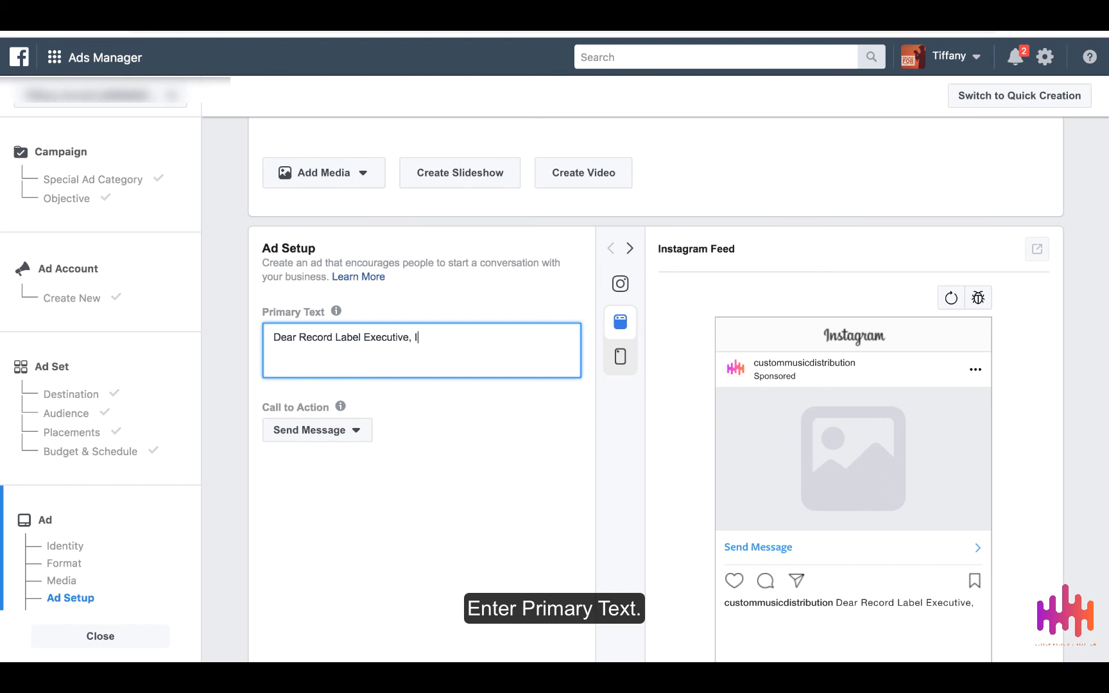
{"action": "type", "text": "'m interesting in sign"}
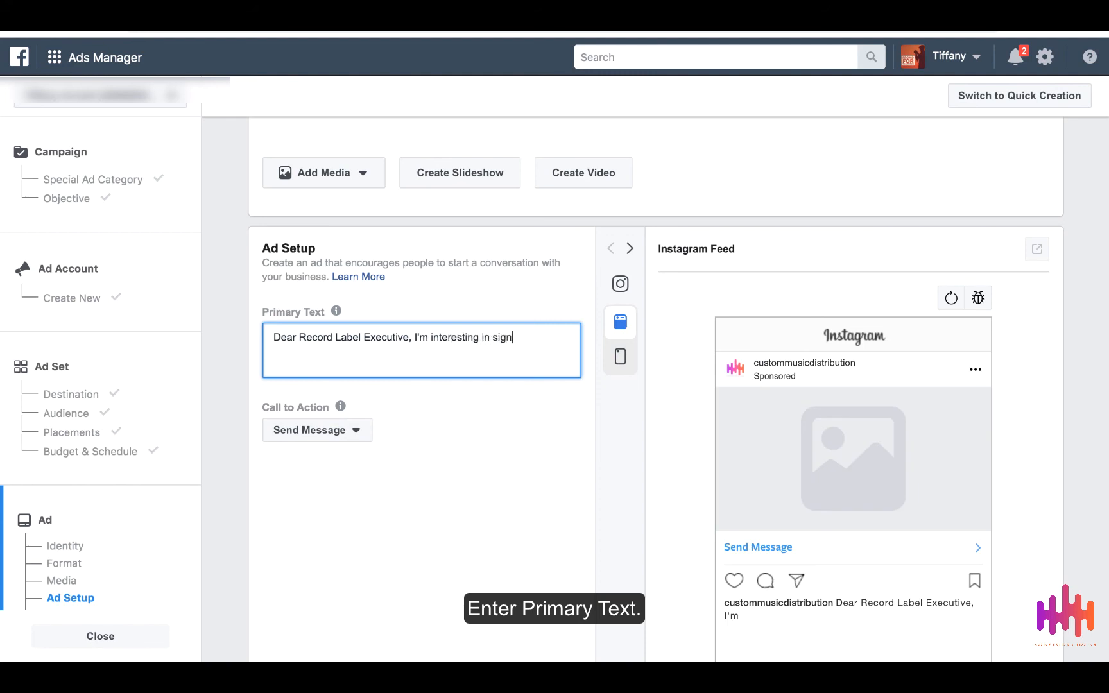
{"action": "type", "text": "ing with your com"}
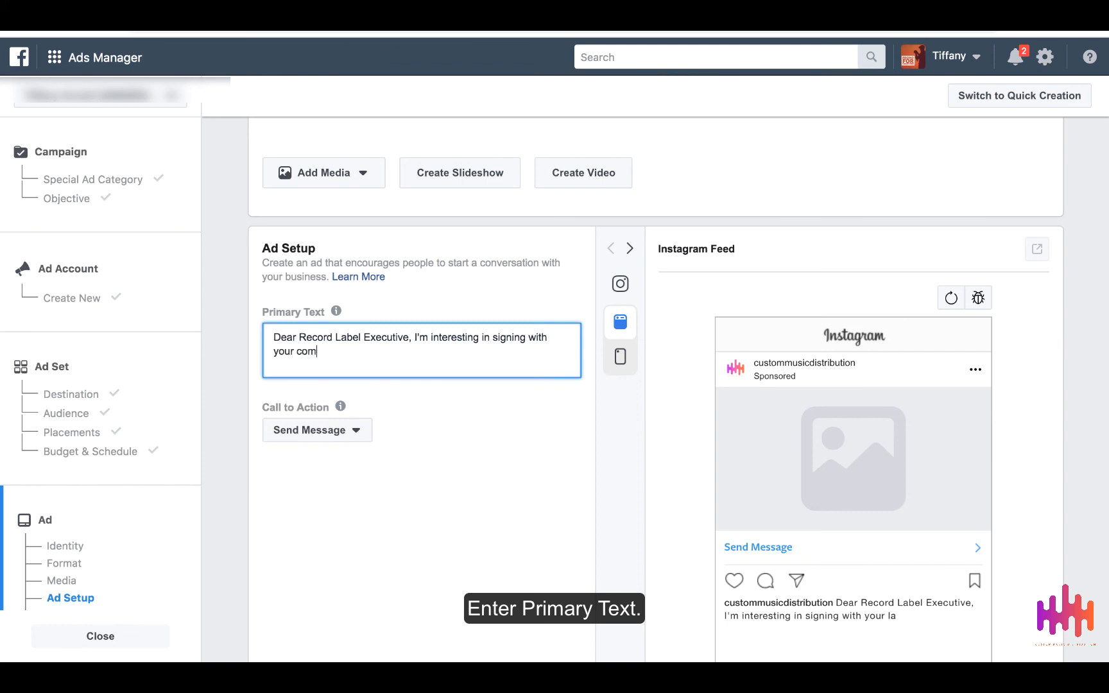
{"action": "type", "text": "pany and joining the team. "}
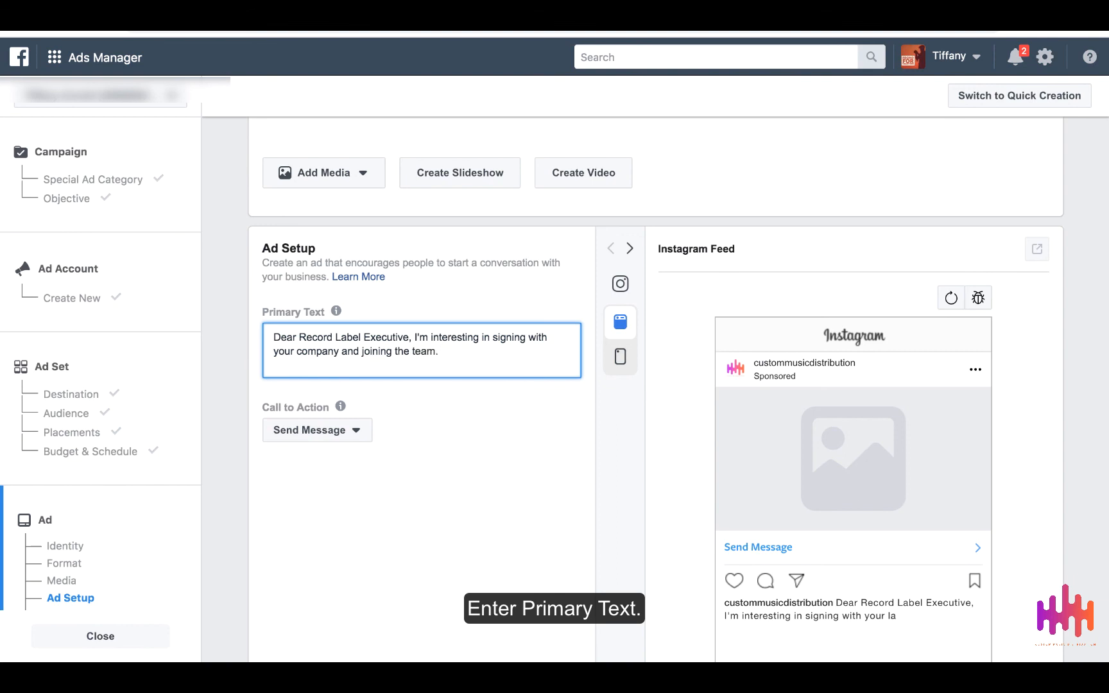
Add "Send me a message so that we could chat." to the primary text and keep the Send Message call to action.
{"action": "type", "text": "Send me a"}
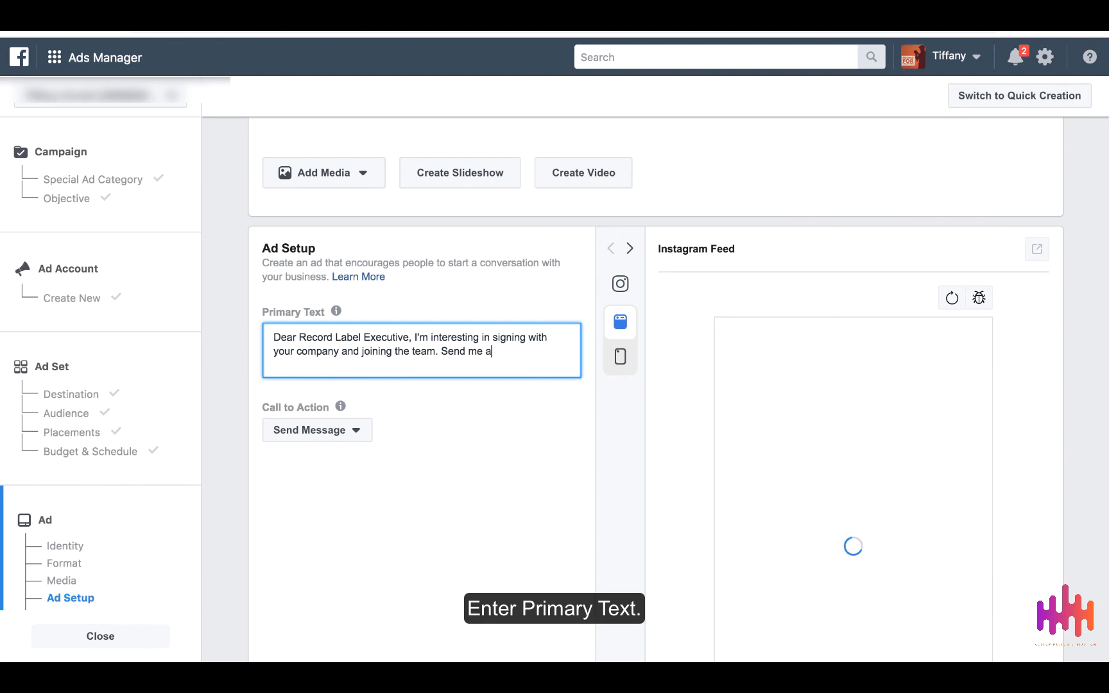
{"action": "type", "text": " messag"}
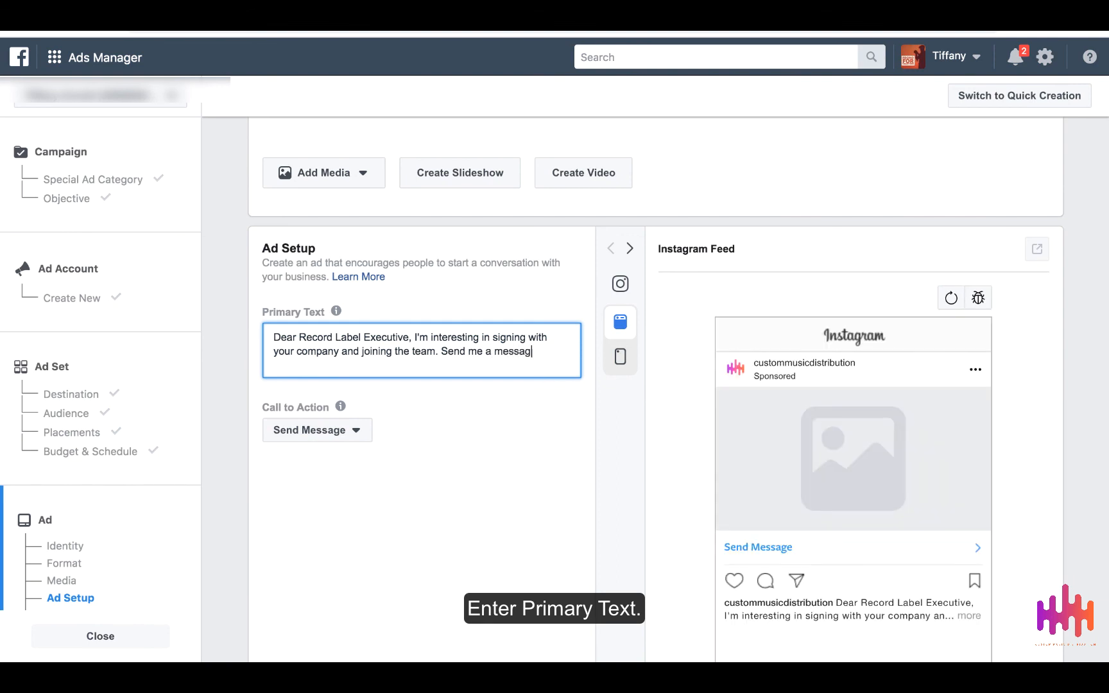
{"action": "type", "text": "e so tha"}
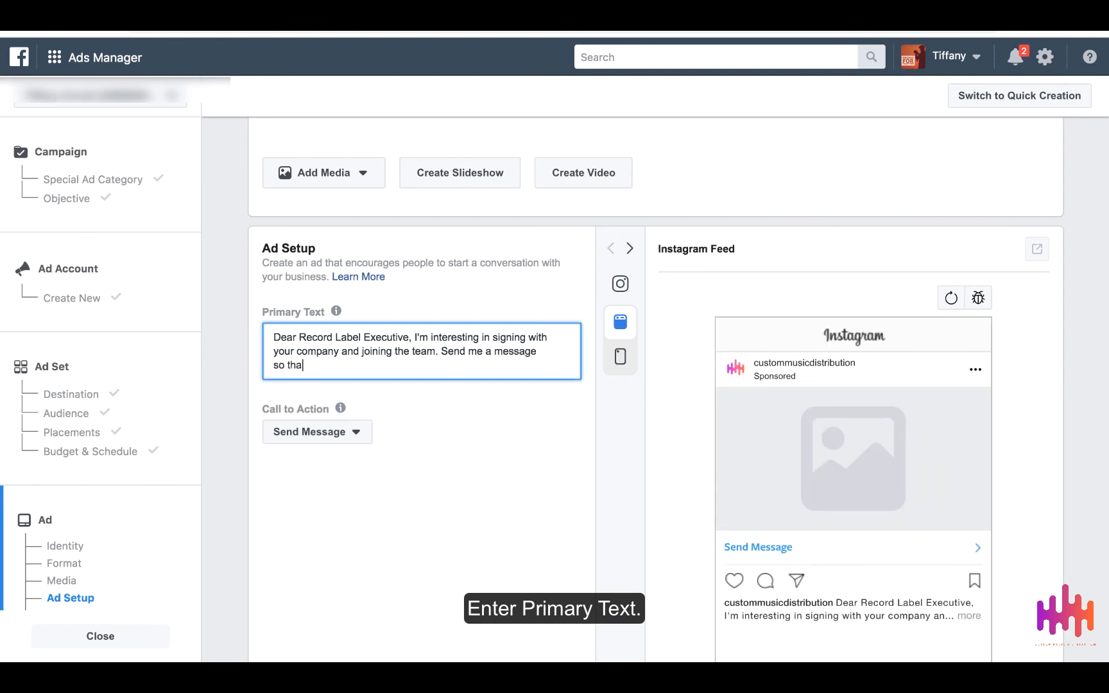
{"action": "type", "text": "t we could chat."}
{"action": "left_click", "coordinate": [339, 439]}
{"action": "left_click", "coordinate": [455, 438]}
{"action": "scroll", "coordinate": [455, 438], "scroll_direction": "down", "scroll_amount": 7}
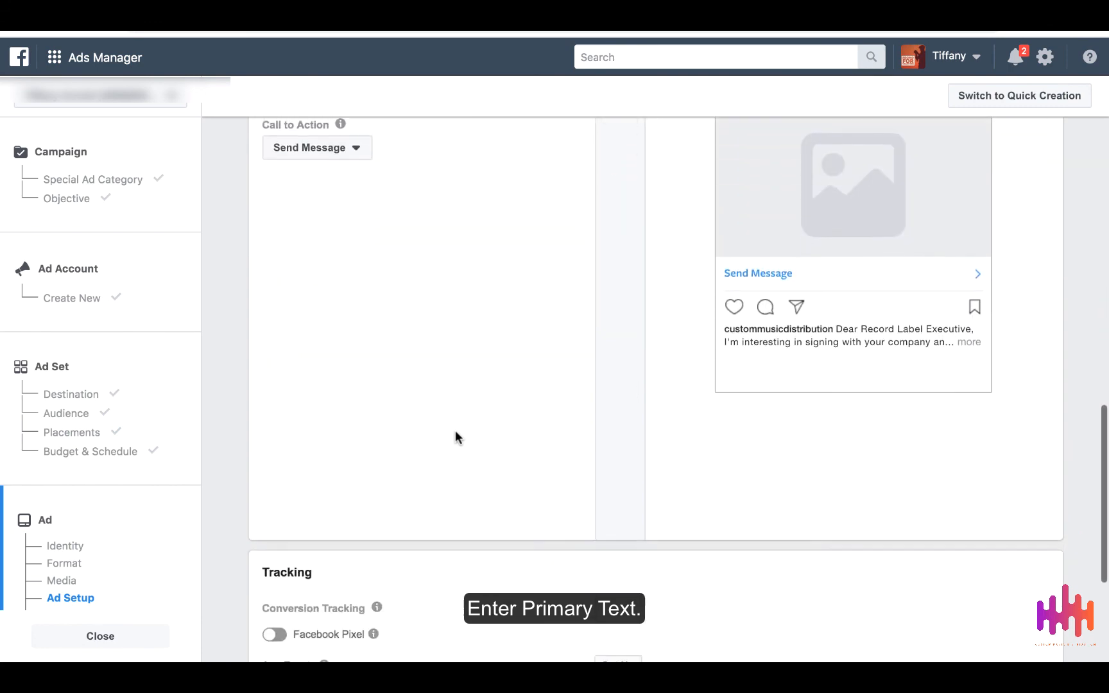